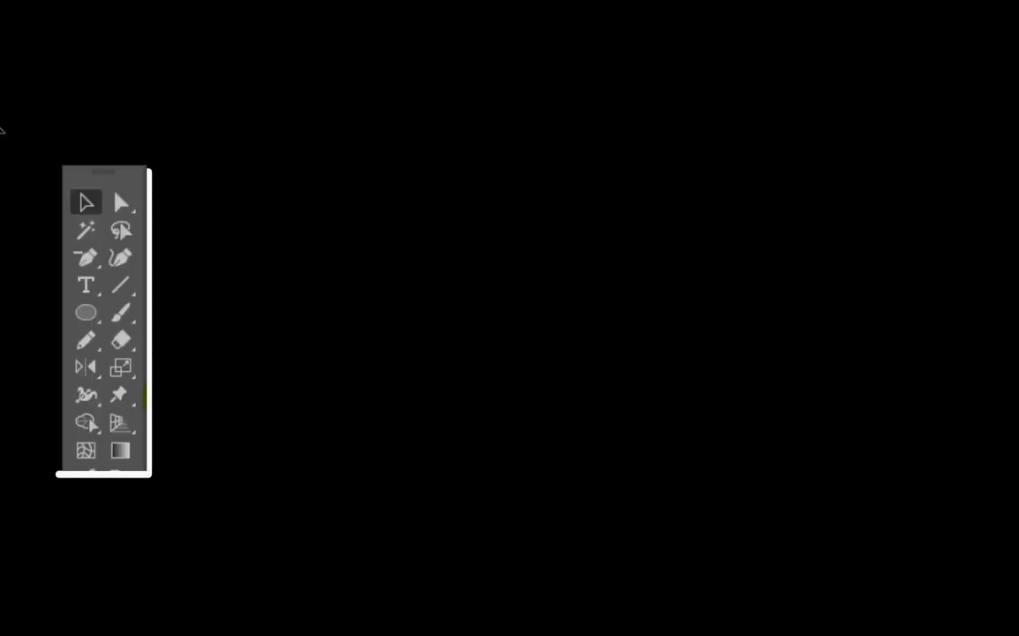
Draw a circle near the canvas centre and give it a white (FFFFFF) fill.
click(84, 314)
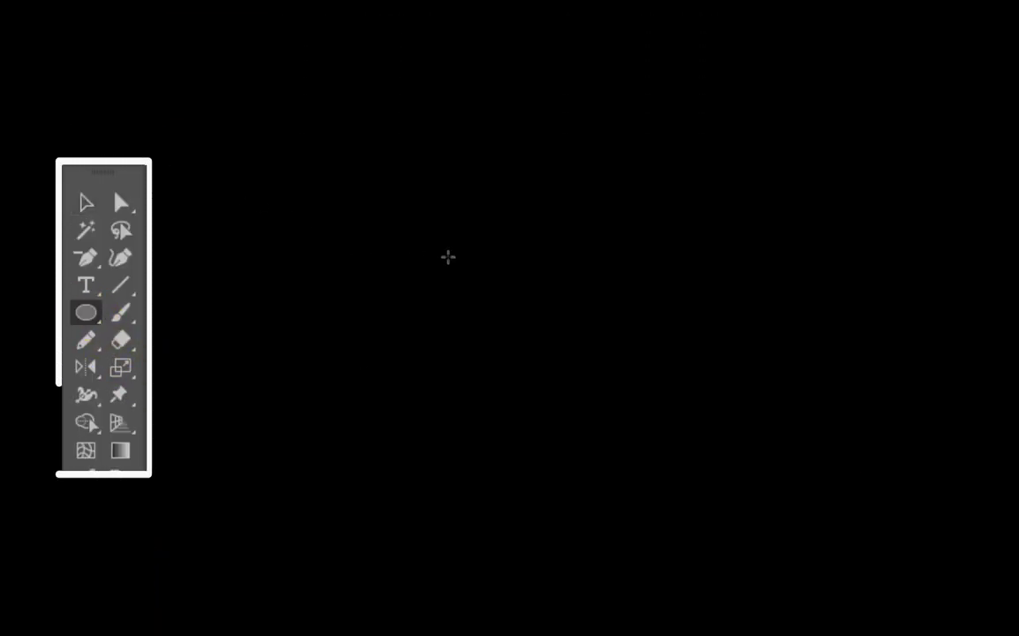
drag(404, 204, 565, 359)
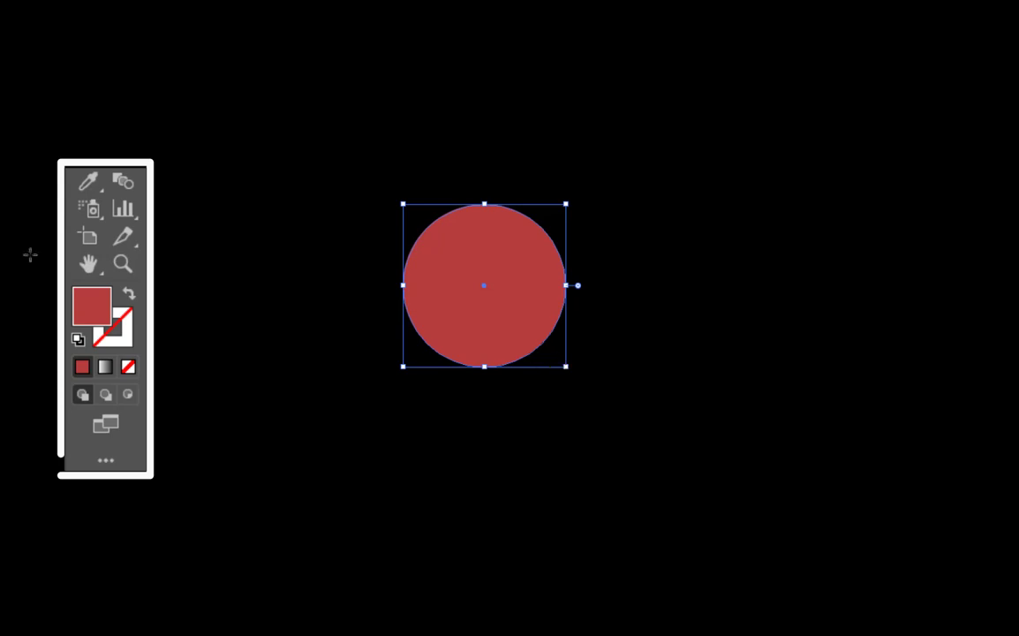
double_click(91, 306)
drag(549, 198, 520, 149)
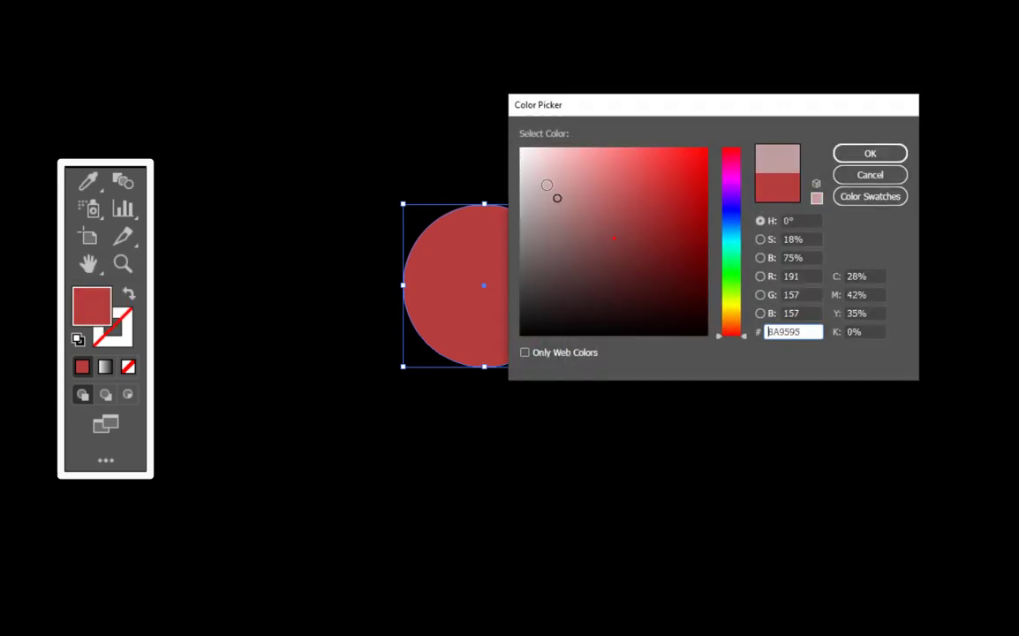
click(865, 154)
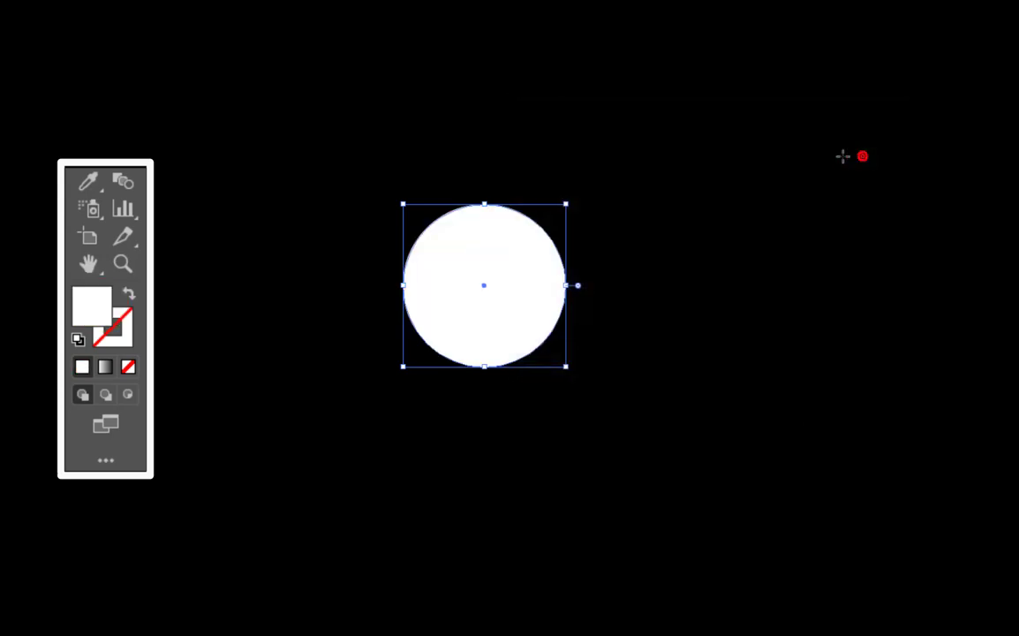
click(104, 186)
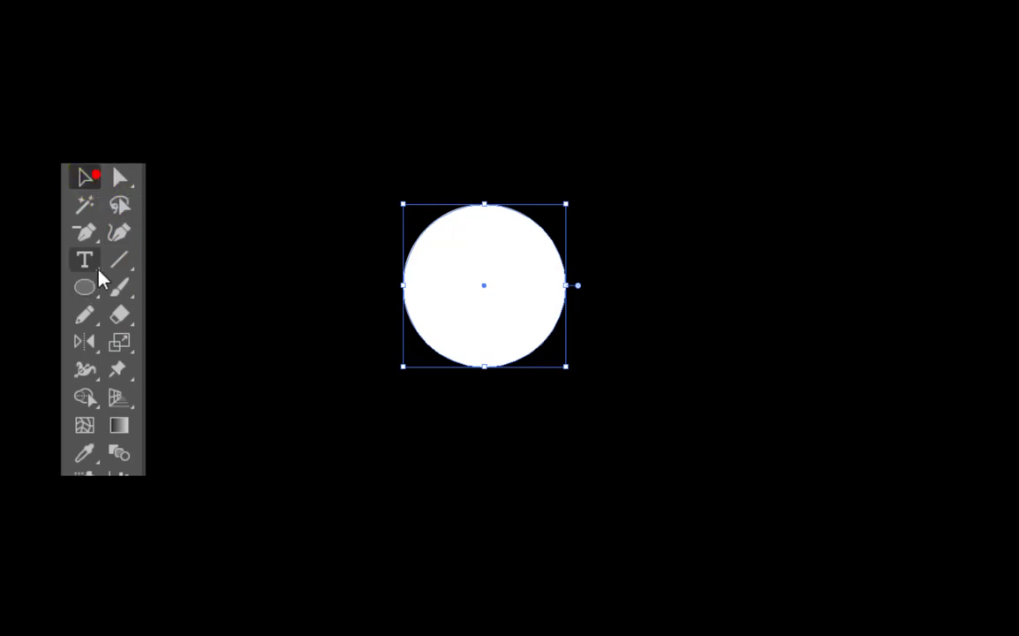
Draw a rectangle covering the circle's lower half and enable View > Smart Guides.
mouse_move(86, 291)
mouse_down()
mouse_move(137, 315)
mouse_move(169, 289)
mouse_up()
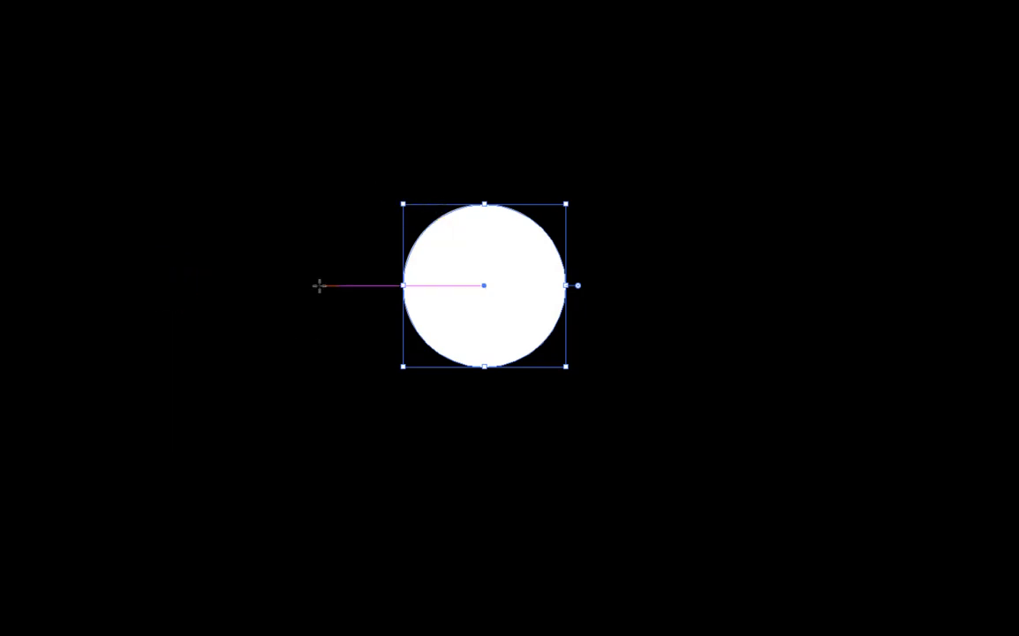
drag(318, 285, 638, 396)
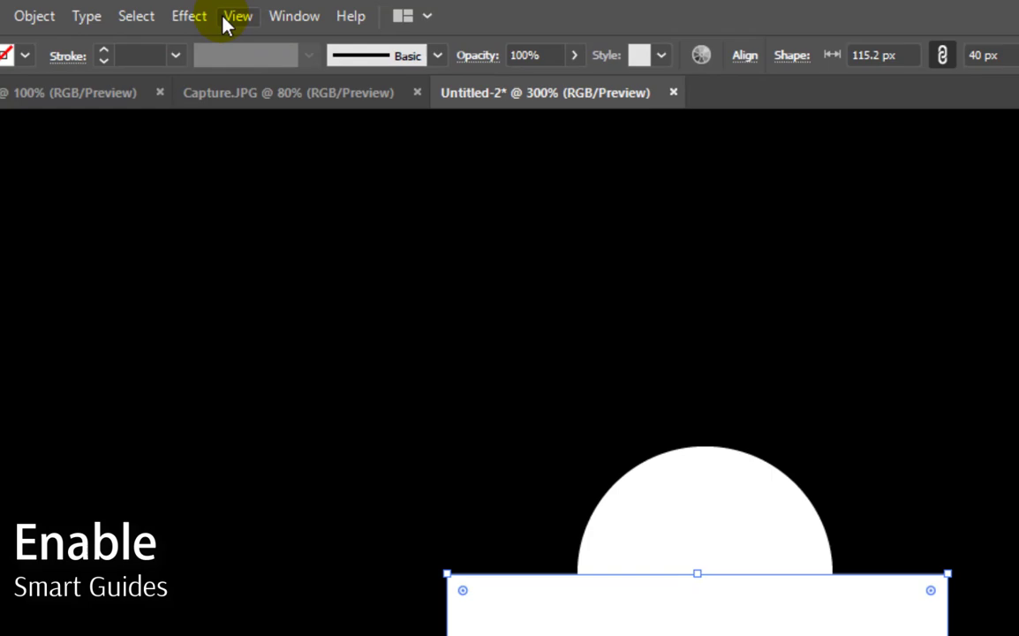
click(231, 16)
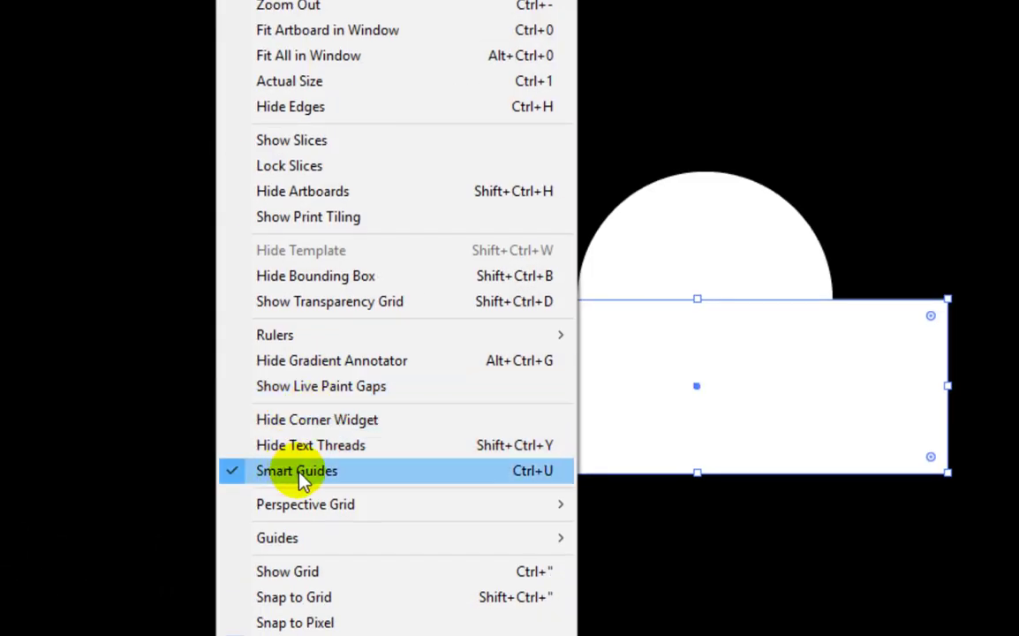
click(299, 474)
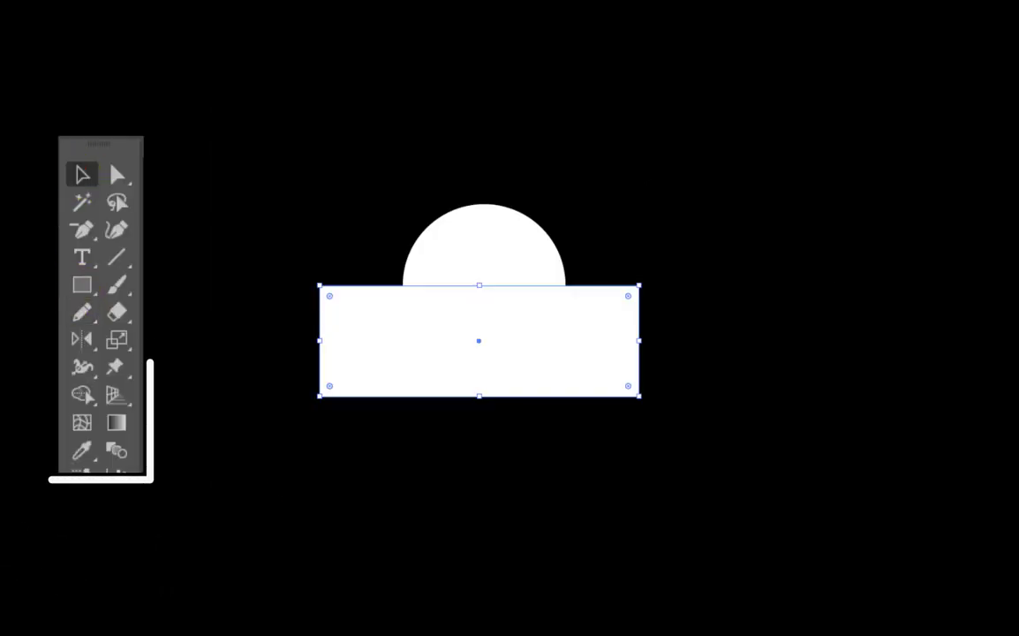
Delete the rectangle and the circle's lower half with Shape Builder, leaving a white semicircle.
drag(323, 182, 536, 406)
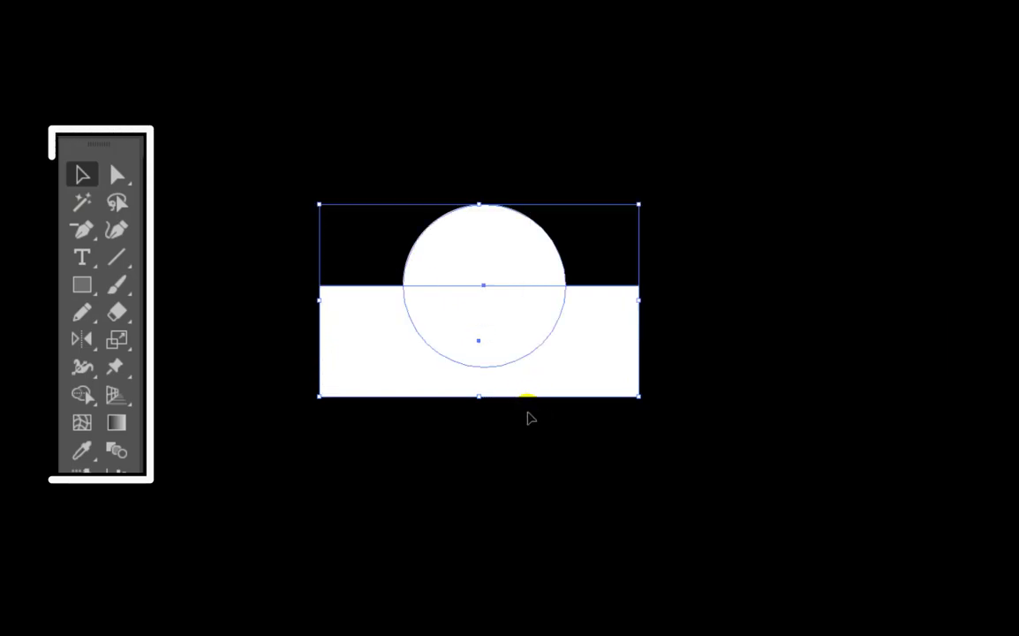
click(82, 397)
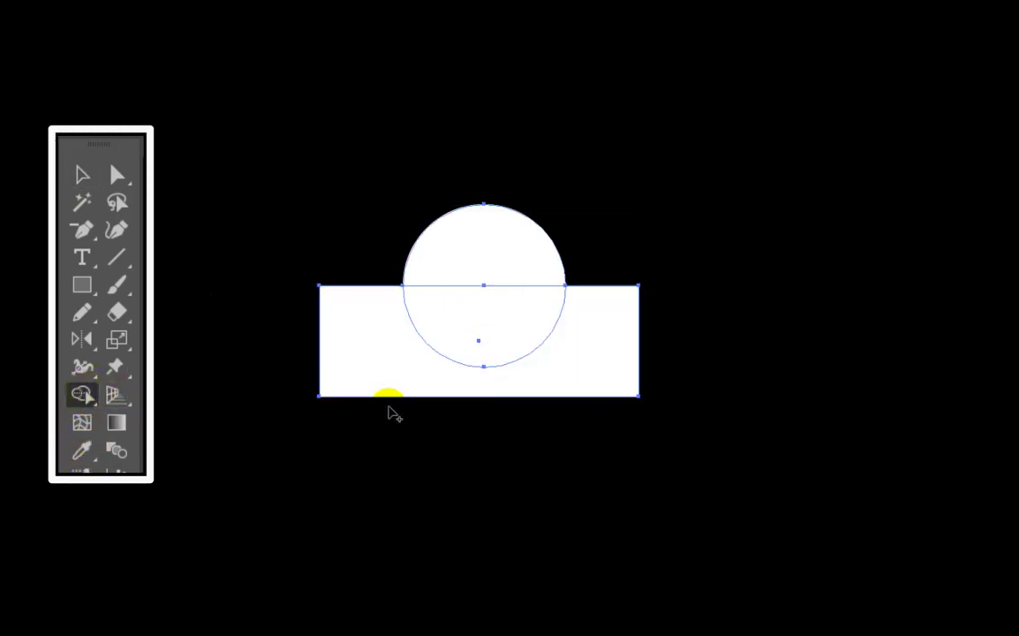
drag(309, 341, 630, 291)
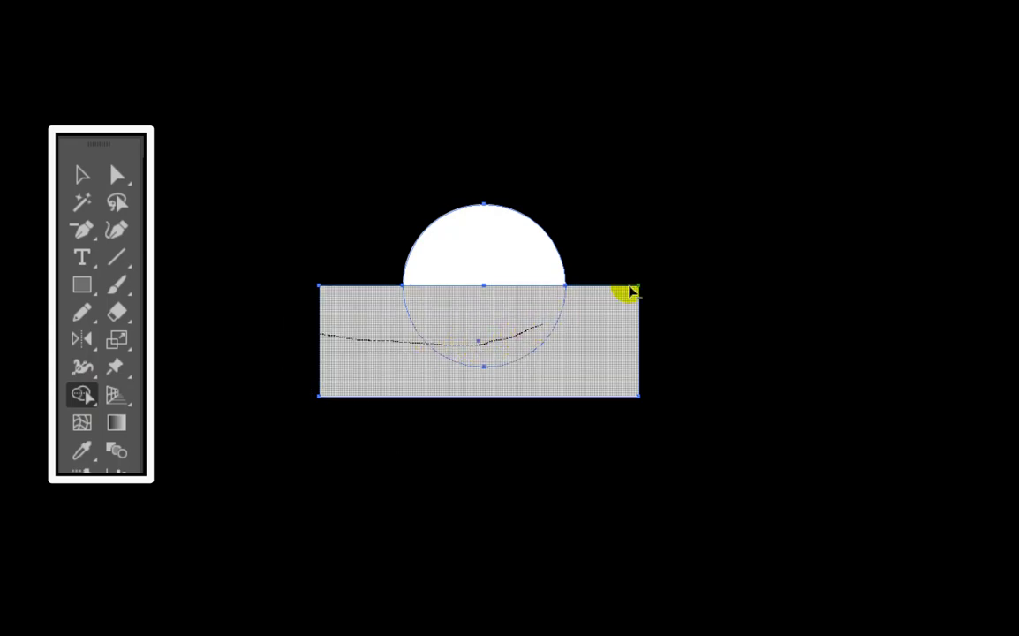
click(81, 175)
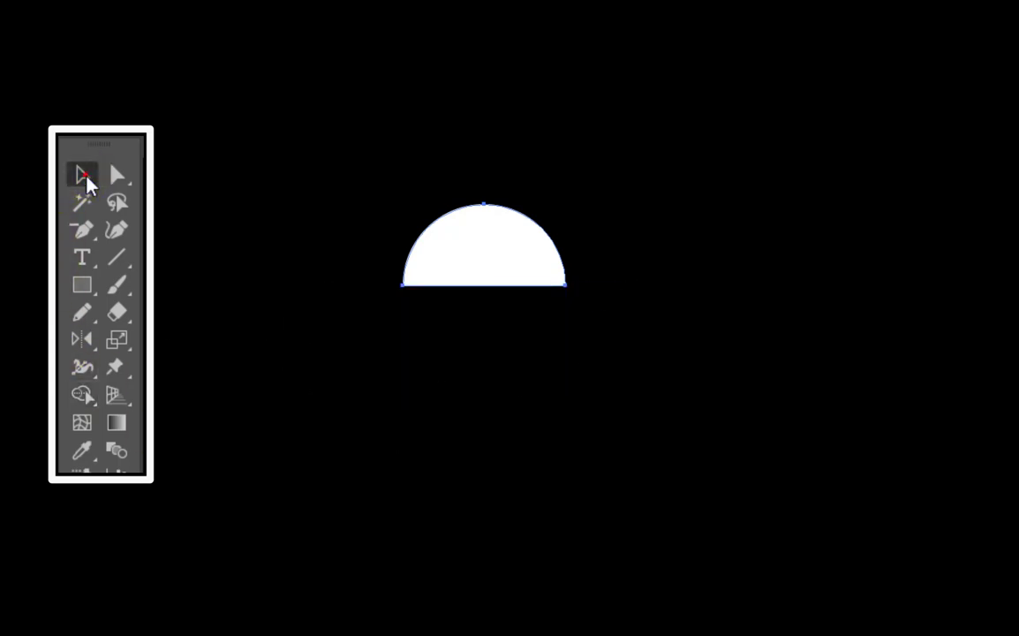
scroll(432, 269, up, 5)
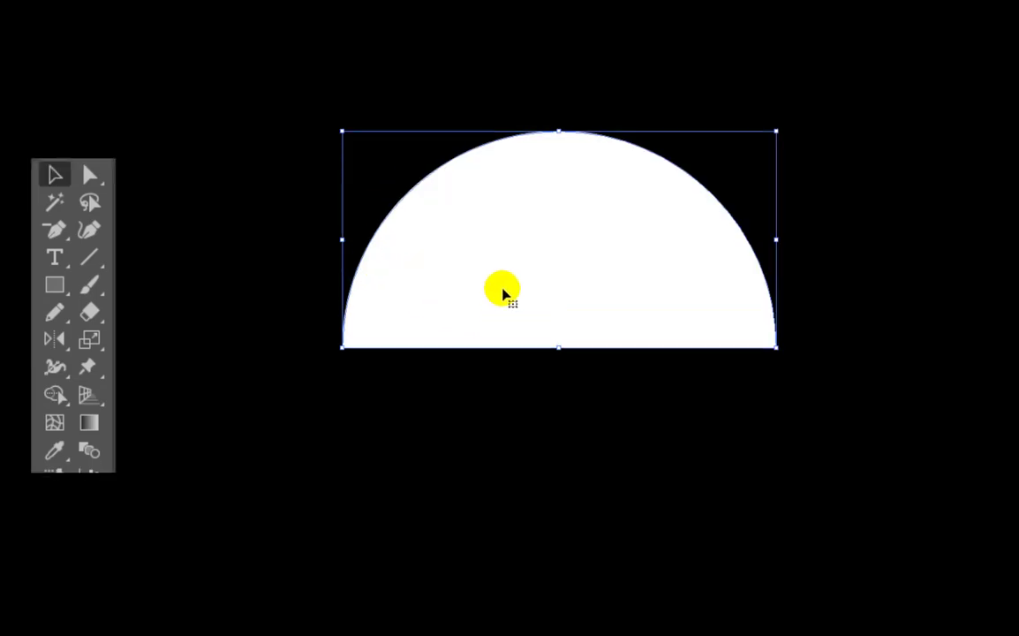
scroll(503, 294, up, 3)
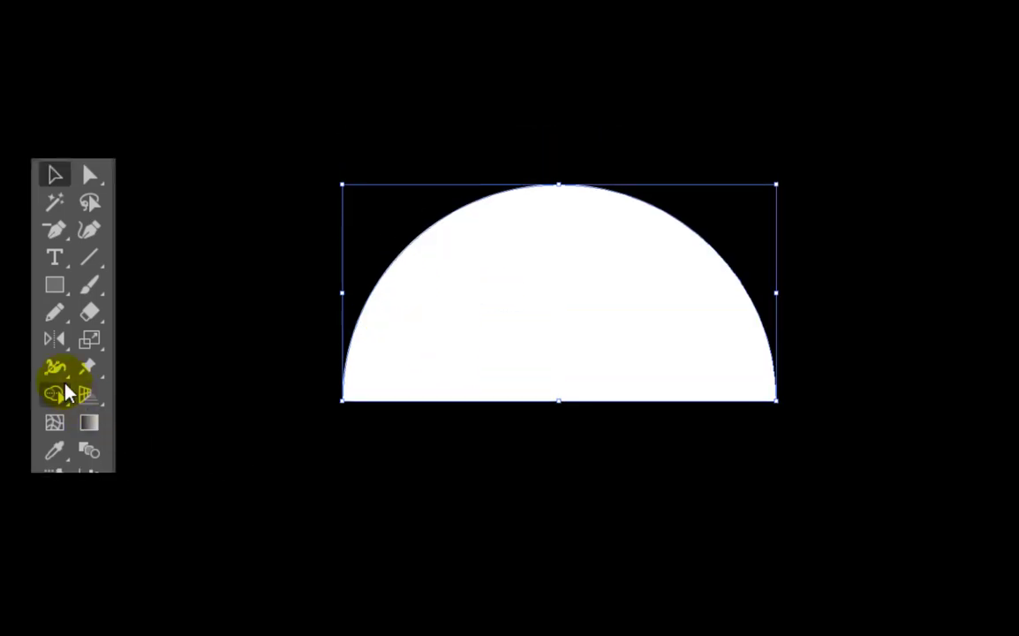
drag(53, 285, 116, 336)
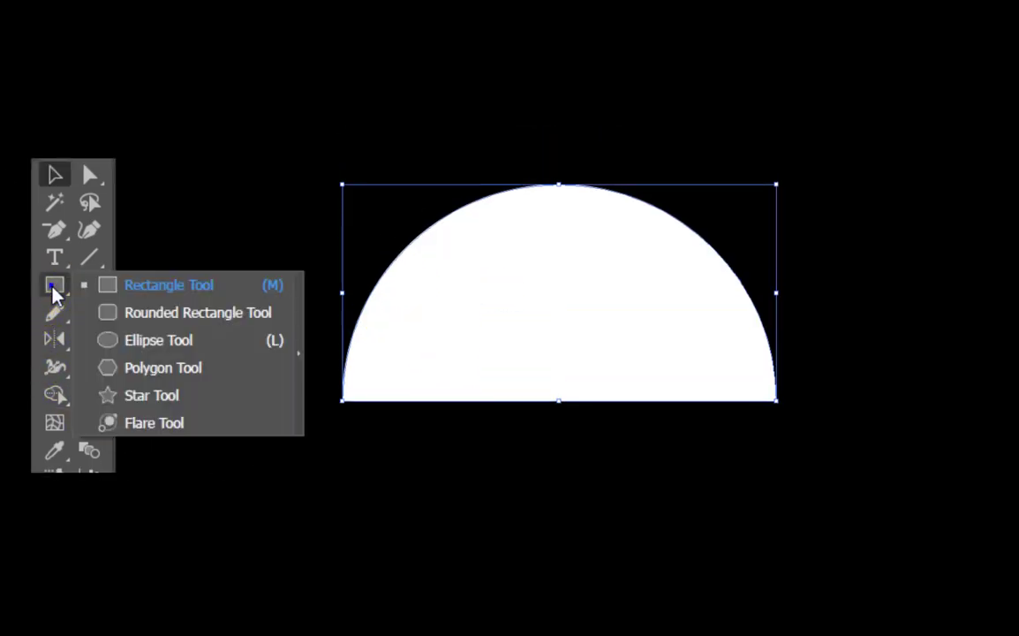
Draw a small circle above the dome's right side with a muted red fill like C44E4E.
key(ctrl+shift+a)
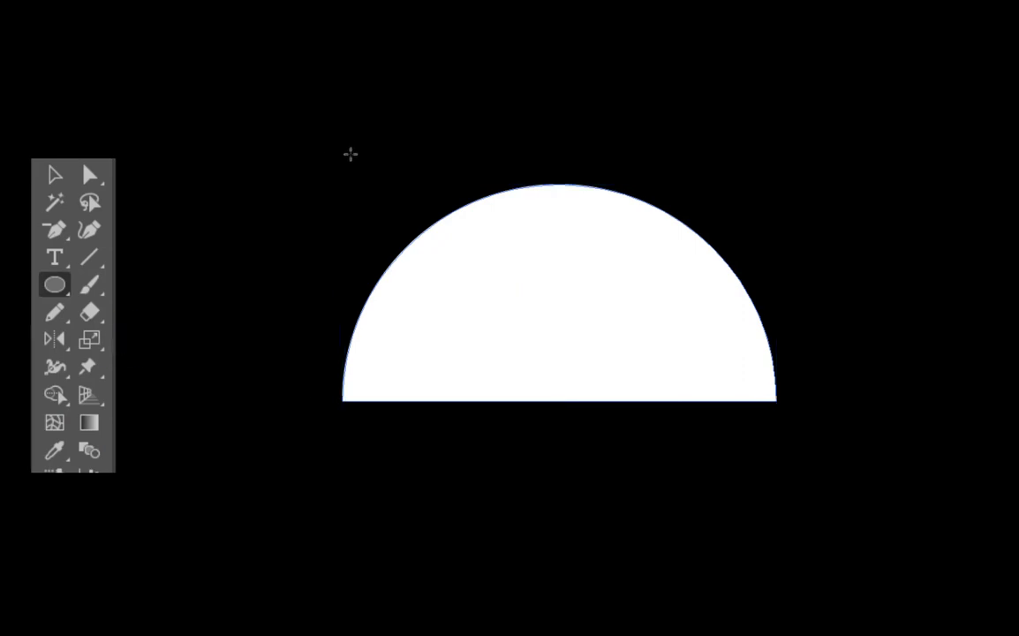
key(Tab)
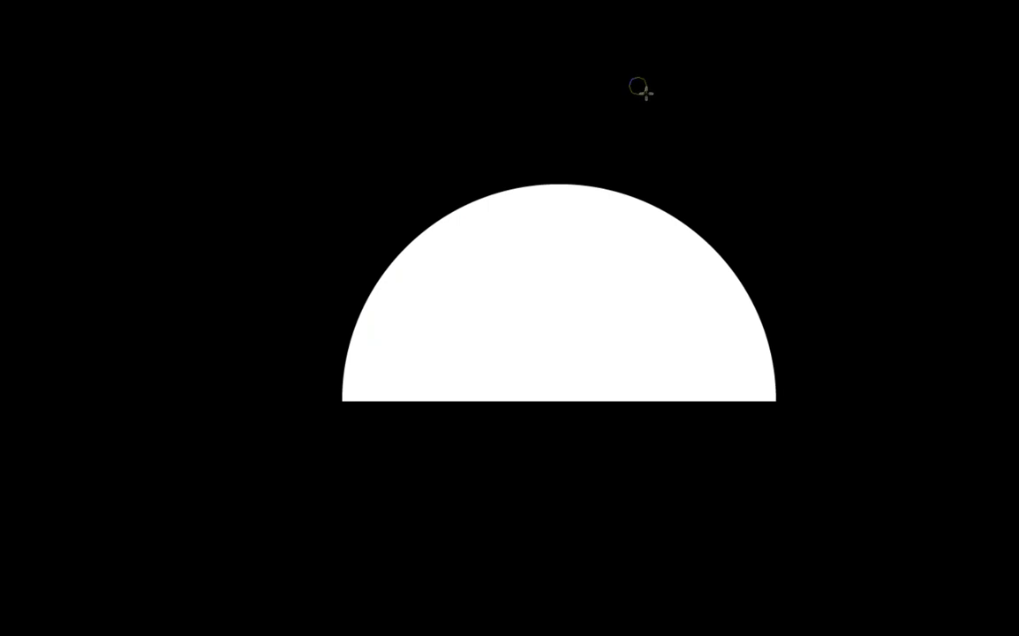
drag(645, 93, 648, 95)
mouse_move(705, 109)
mouse_down()
mouse_move(307, 96)
mouse_move(225, 35)
mouse_up()
click(153, 119)
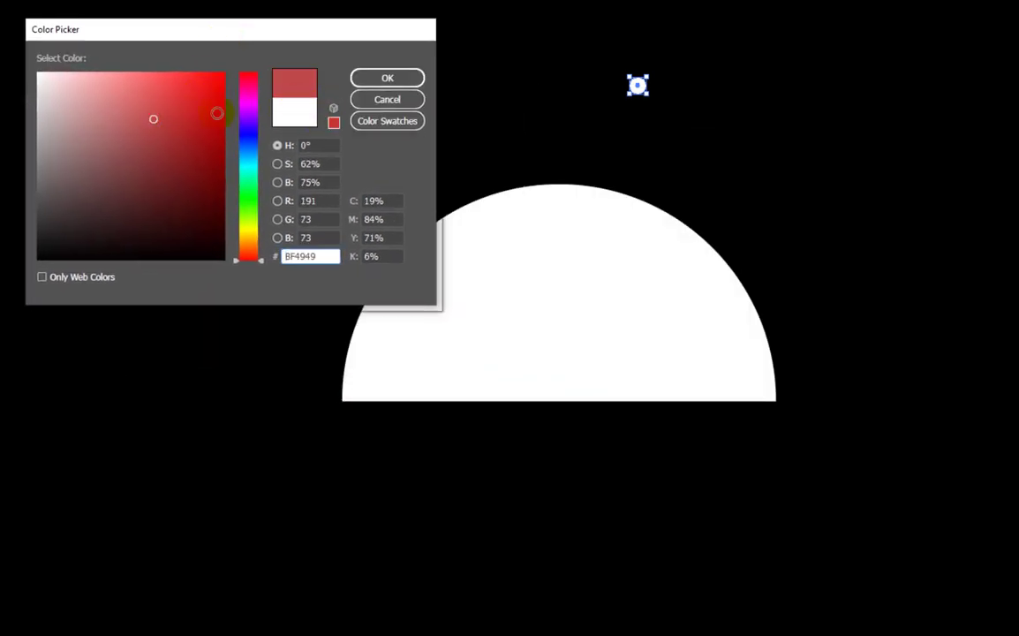
click(159, 130)
drag(139, 116, 150, 114)
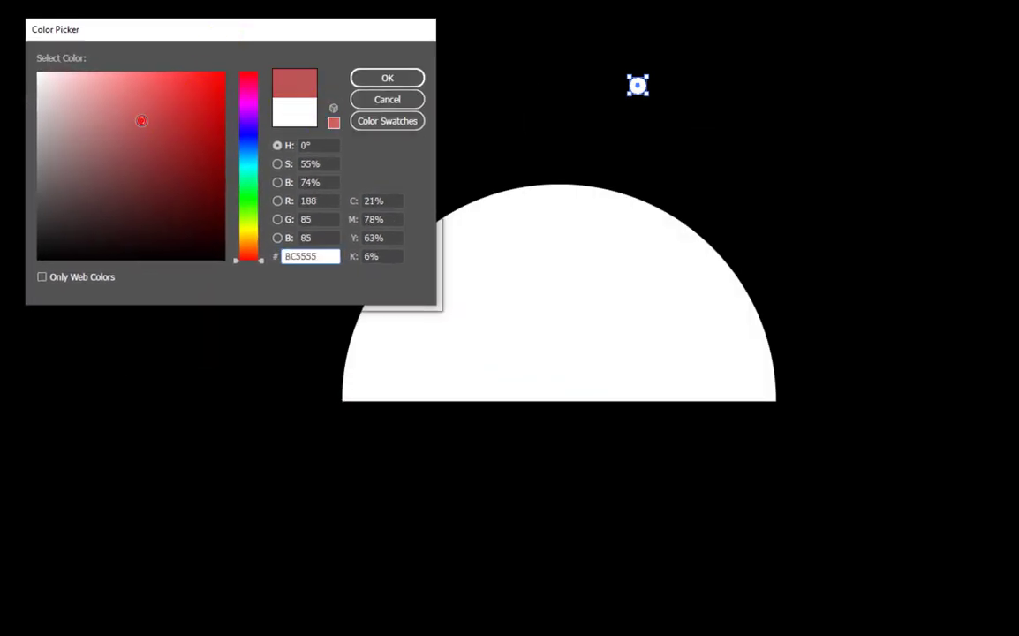
click(403, 78)
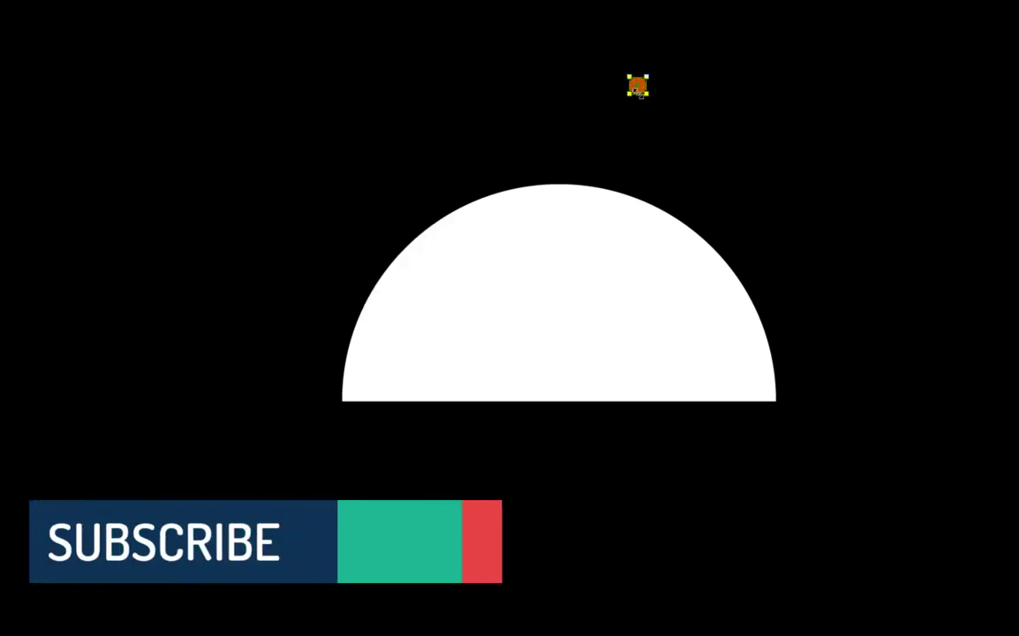
Duplicate the red circle and move both circles down onto the white semicircle.
drag(637, 89, 610, 87)
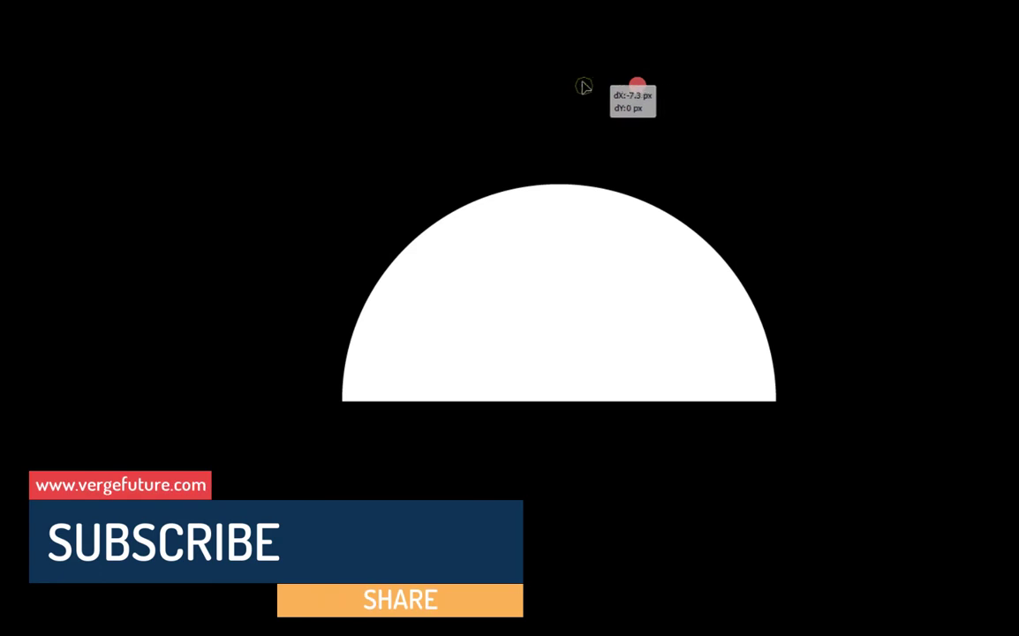
drag(610, 87, 527, 86)
mouse_move(476, 47)
mouse_down()
mouse_move(654, 112)
mouse_move(612, 304)
mouse_up()
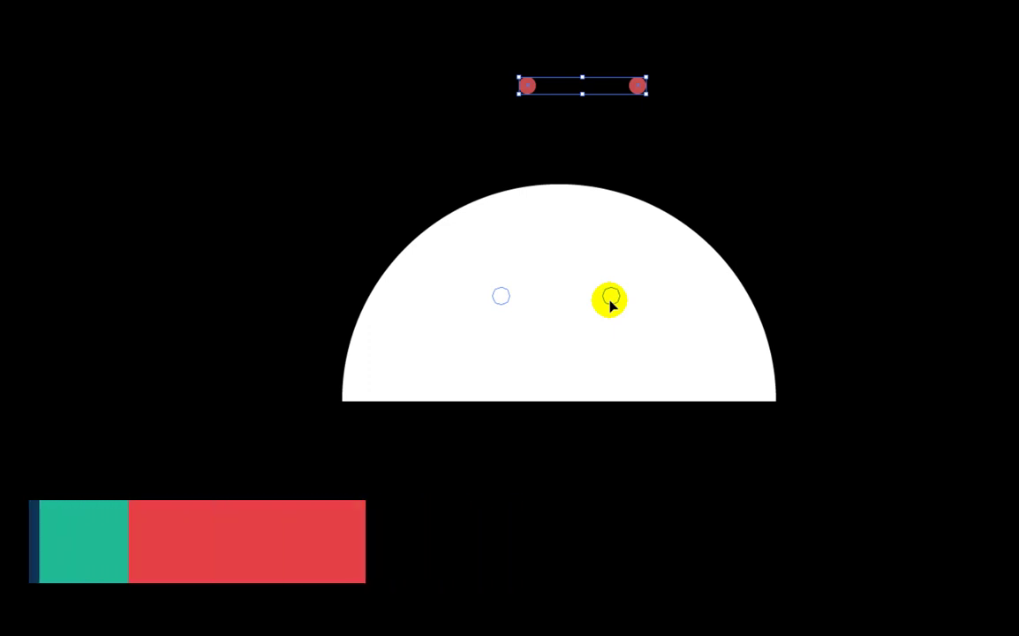
drag(611, 305, 614, 287)
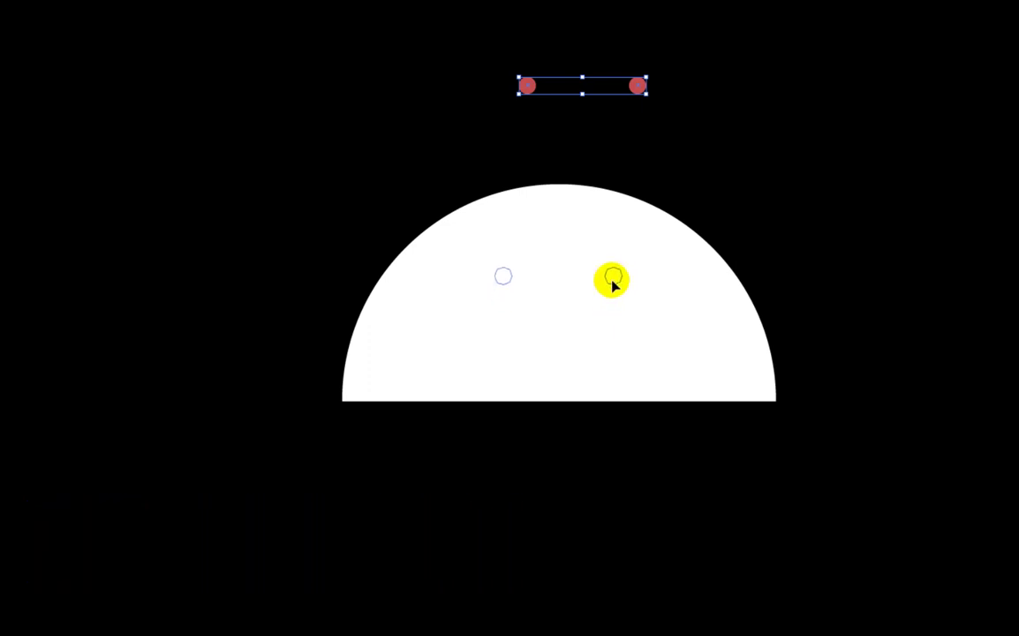
drag(613, 283, 610, 276)
Nudge the left eye two steps left so the eyes sit apart.
click(609, 274)
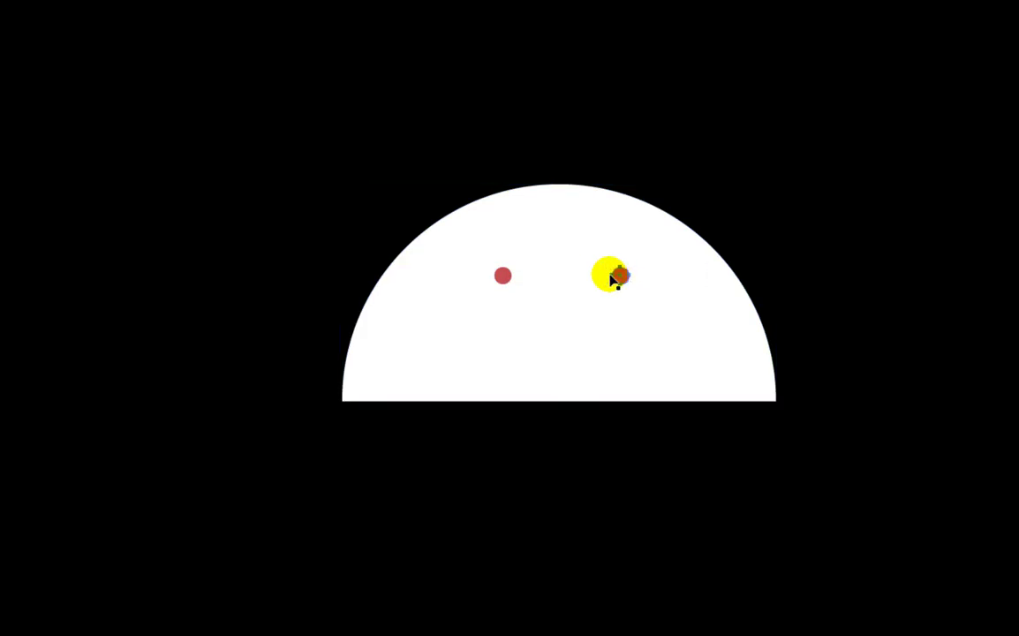
click(503, 275)
key(Left)
key(Left)
key(Left)
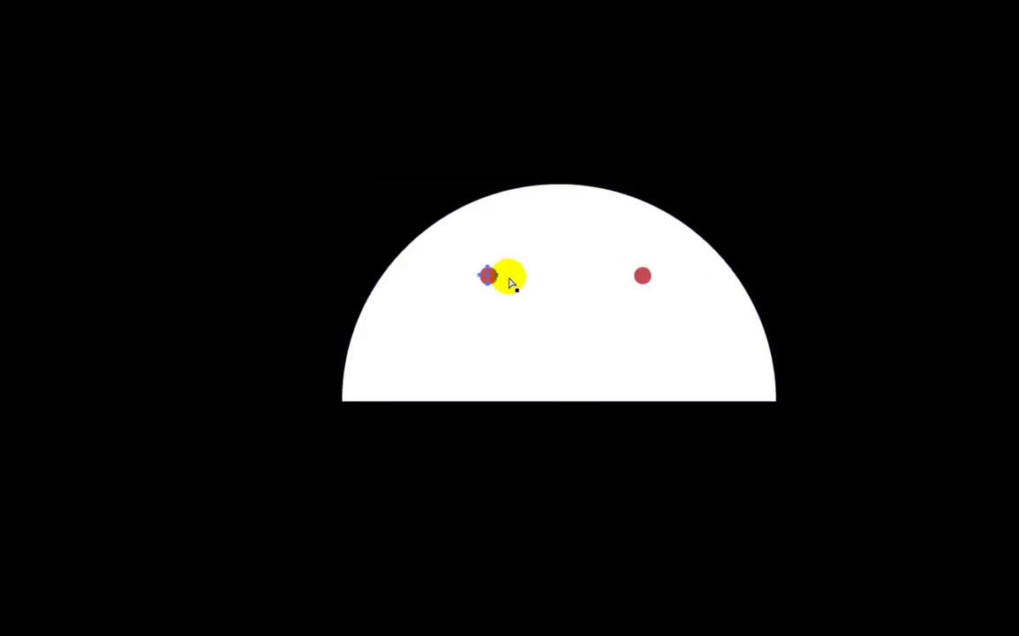
key(Left)
key(Left)
click(272, 251)
key(Tab)
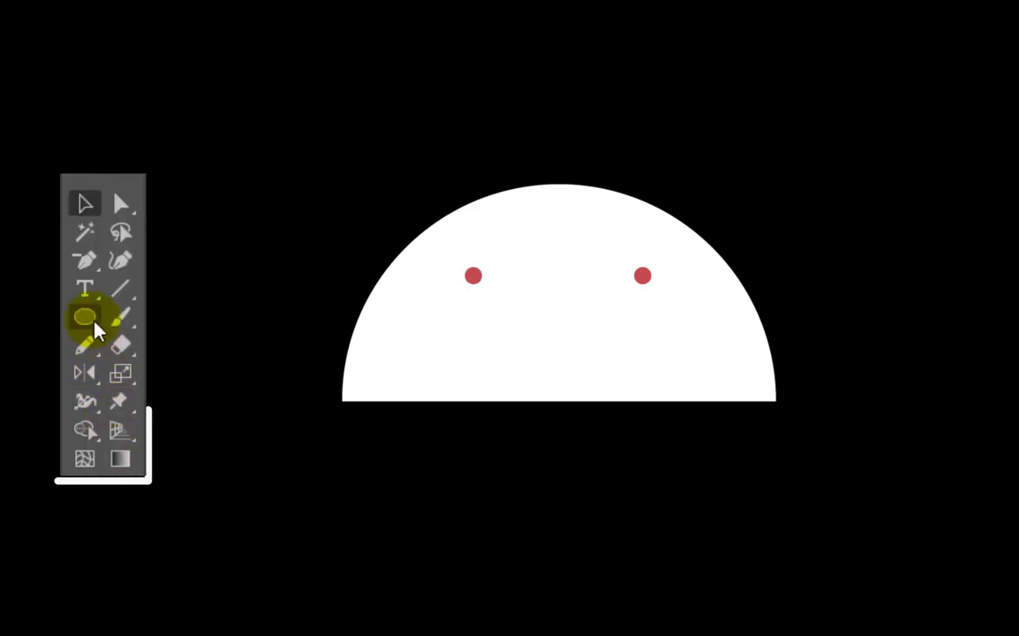
Draw a small red ellipse and resize it into an oval mouth centred below the eyes.
click(88, 316)
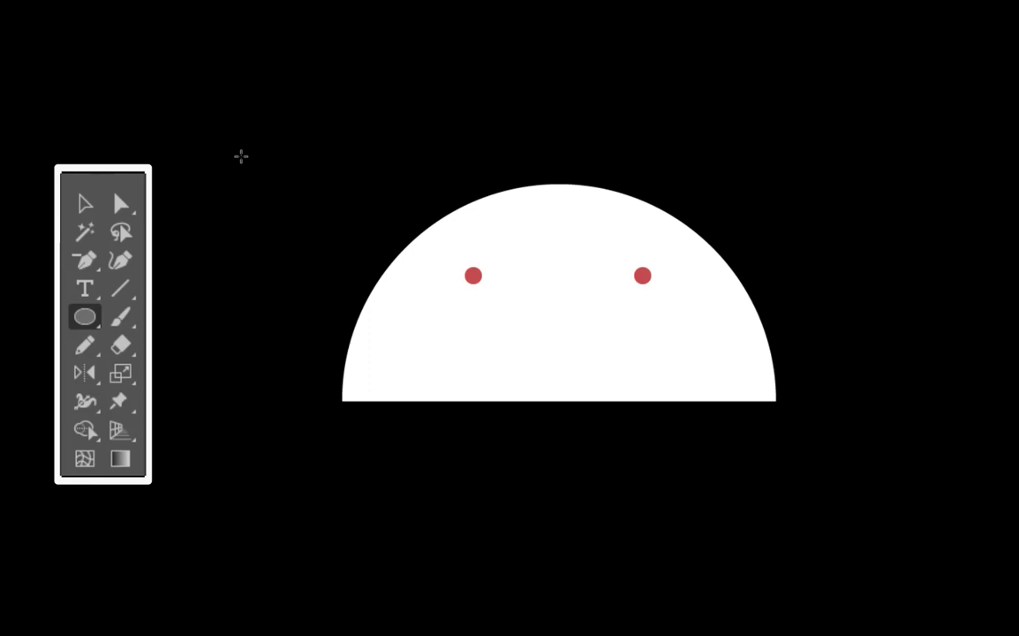
drag(241, 157, 259, 181)
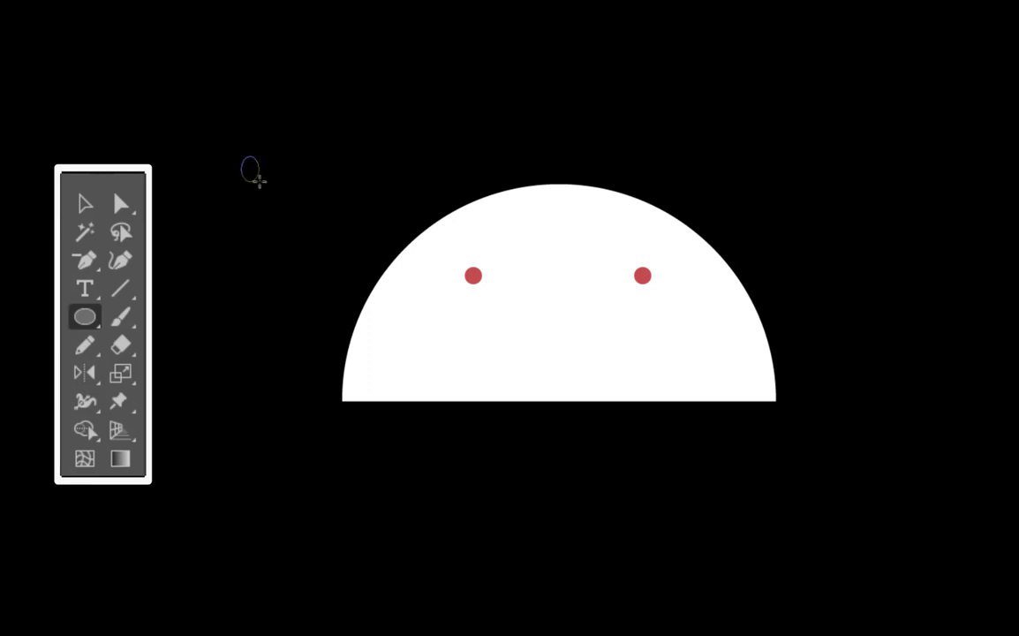
drag(258, 181, 260, 182)
click(88, 210)
click(87, 212)
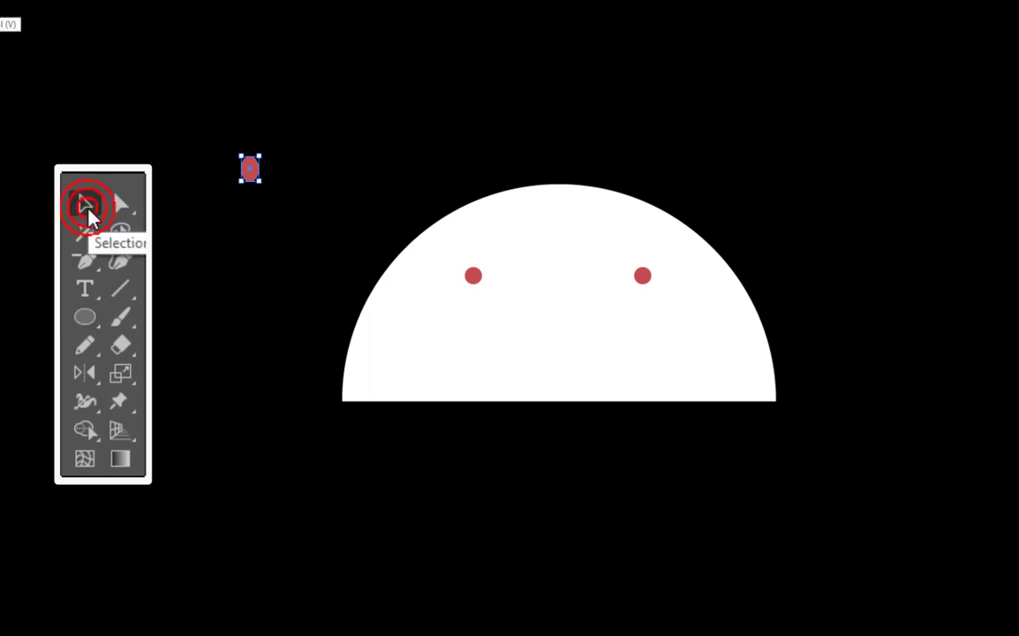
click(251, 177)
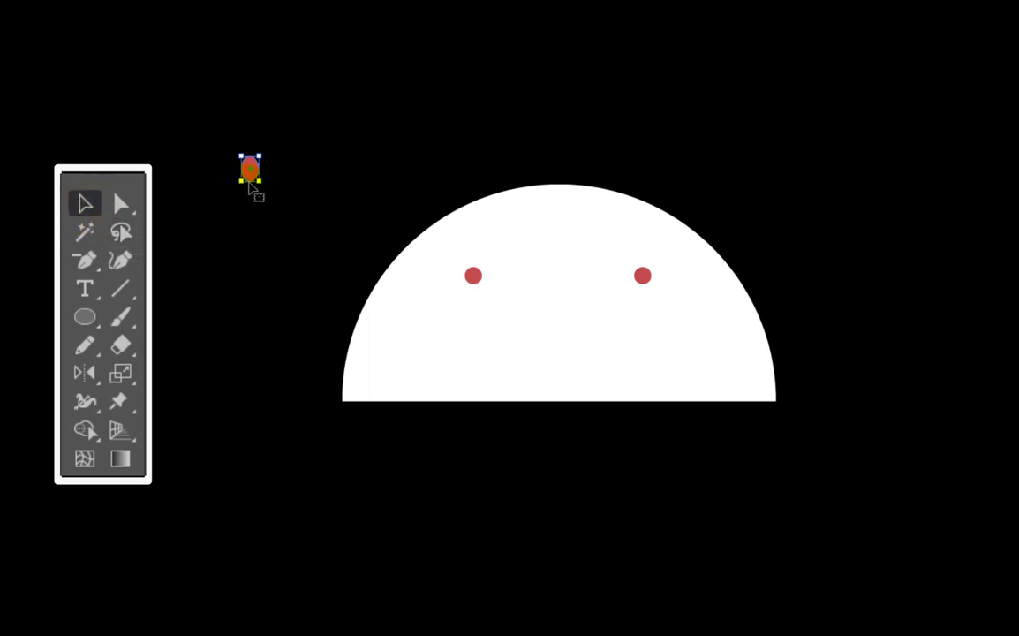
mouse_move(259, 183)
mouse_down()
mouse_move(261, 170)
mouse_move(554, 309)
mouse_move(579, 334)
mouse_move(559, 375)
mouse_up()
click(550, 397)
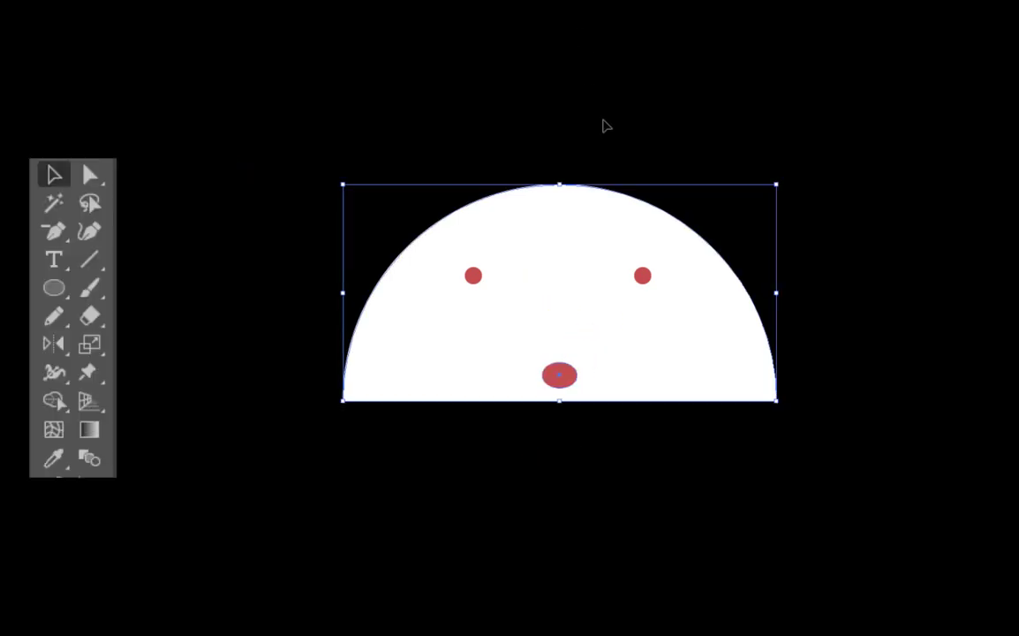
click(603, 120)
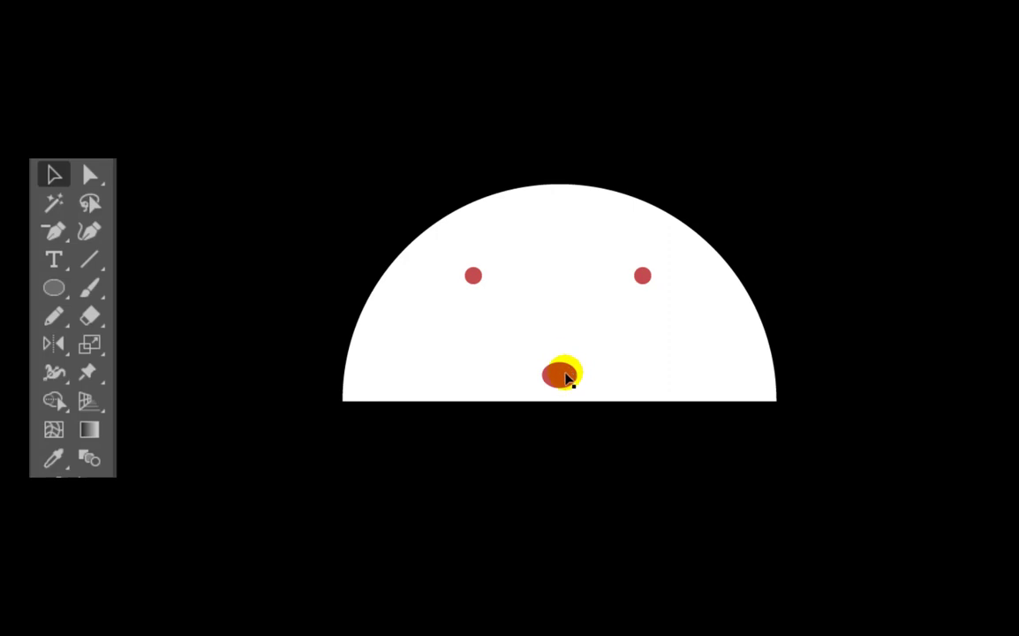
Draw a narrow red rectangle and place it under the oval, reaching the head's base.
click(55, 289)
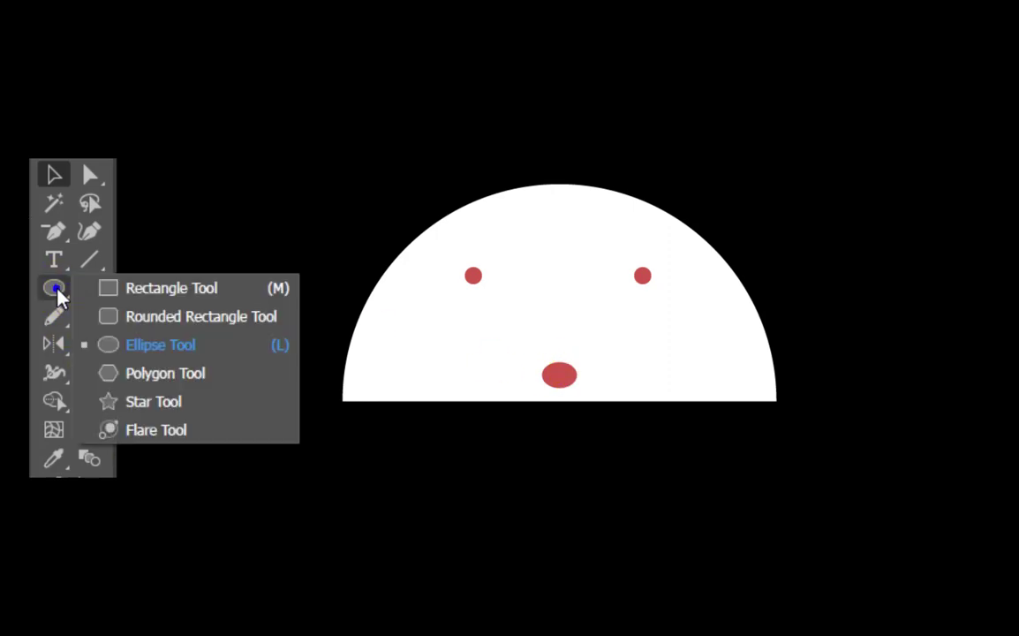
click(114, 291)
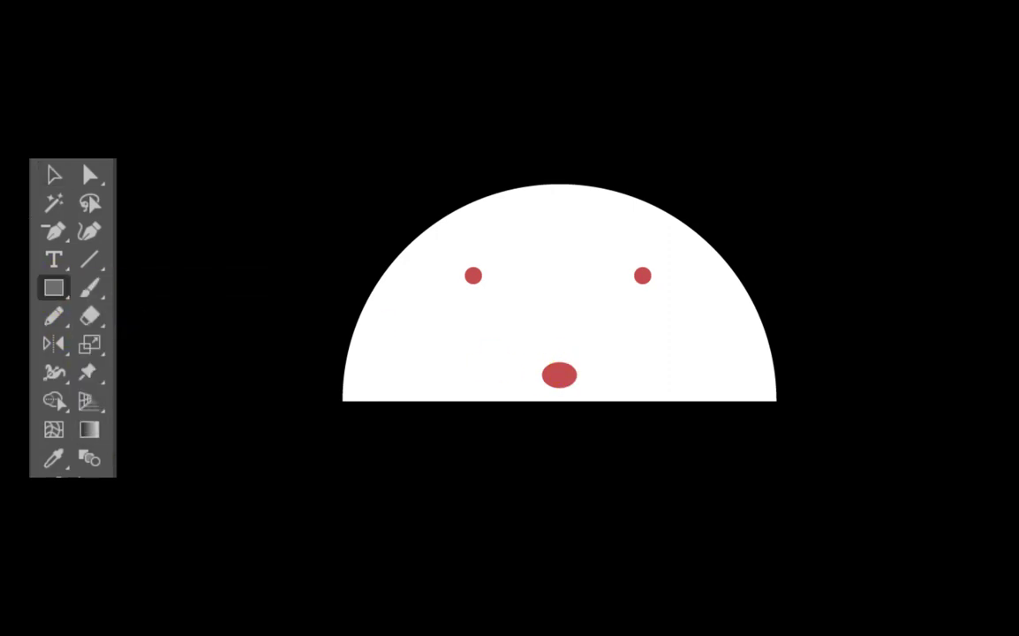
key(Tab)
drag(107, 156, 125, 183)
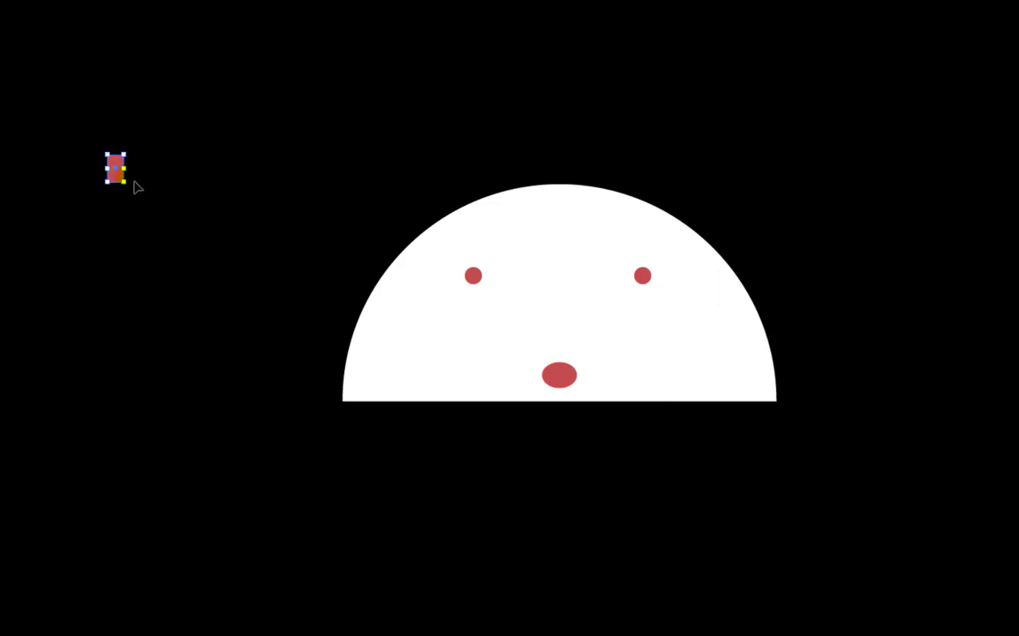
scroll(114, 176, up, 2)
drag(113, 172, 574, 506)
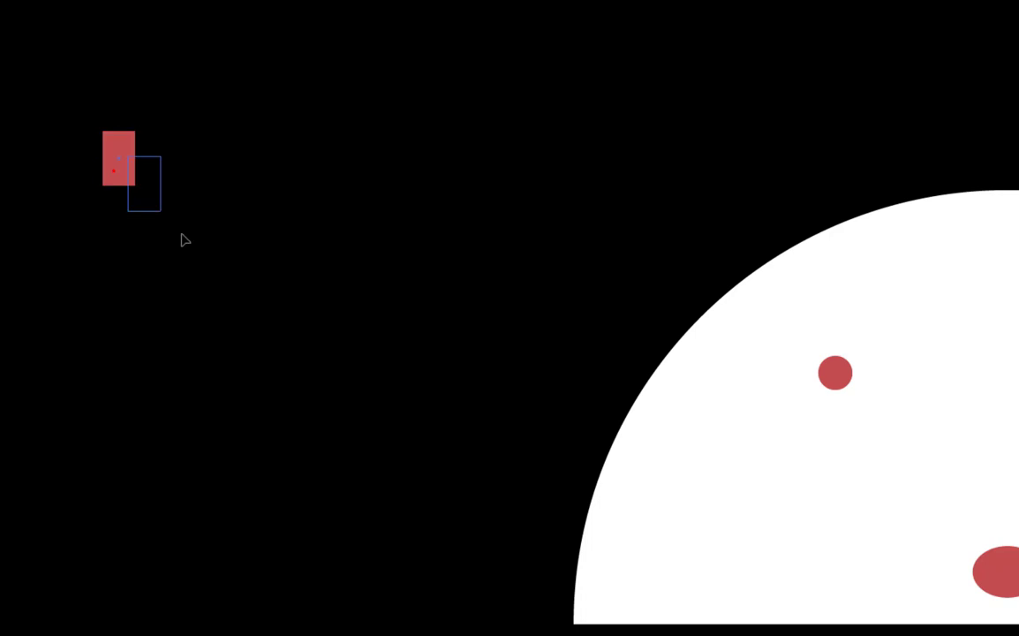
key(ctrl+0)
drag(320, 323, 635, 405)
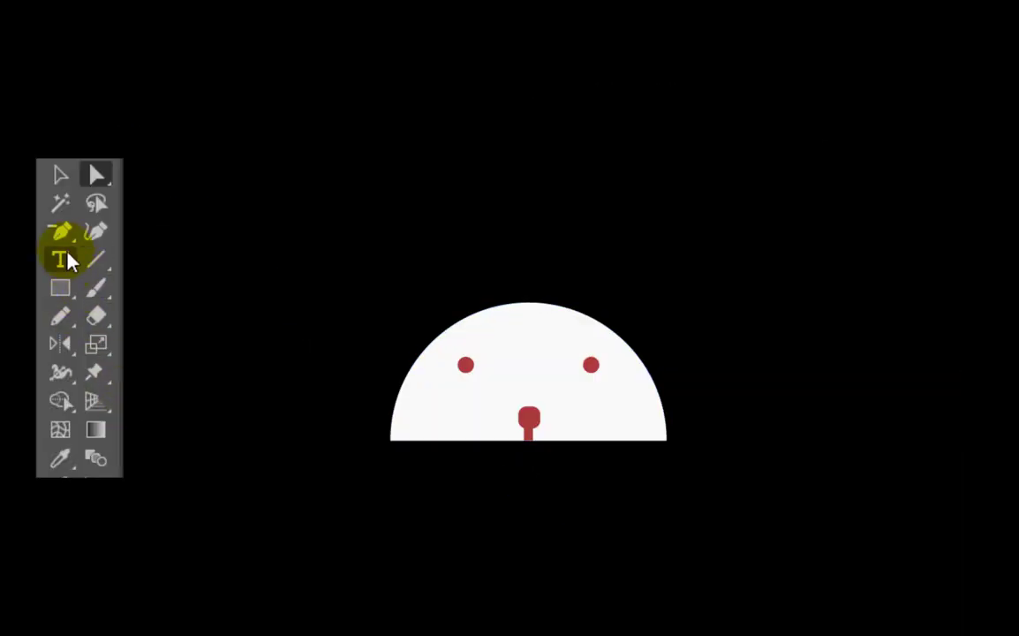
Draw a tall curved ear path from the dome's upper-right edge to a high tip and back.
drag(59, 235, 103, 232)
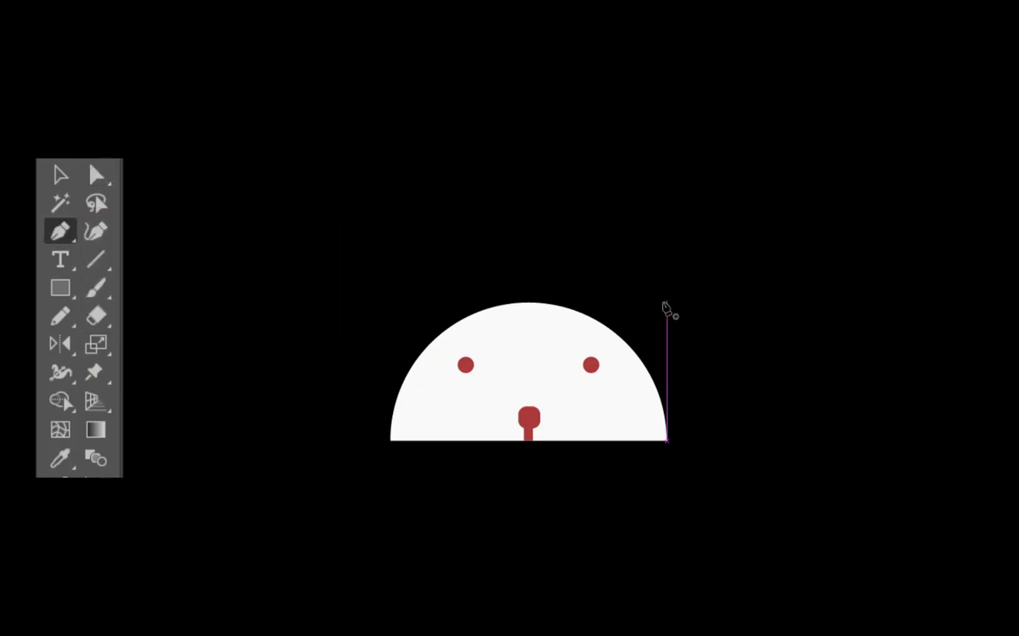
click(603, 325)
key(Tab)
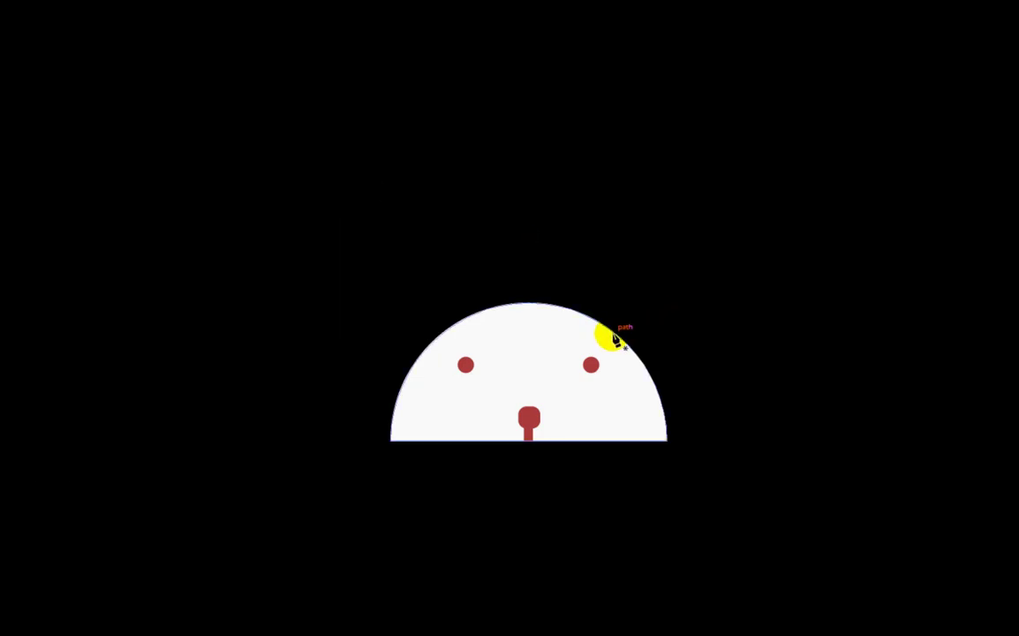
drag(613, 333, 693, 163)
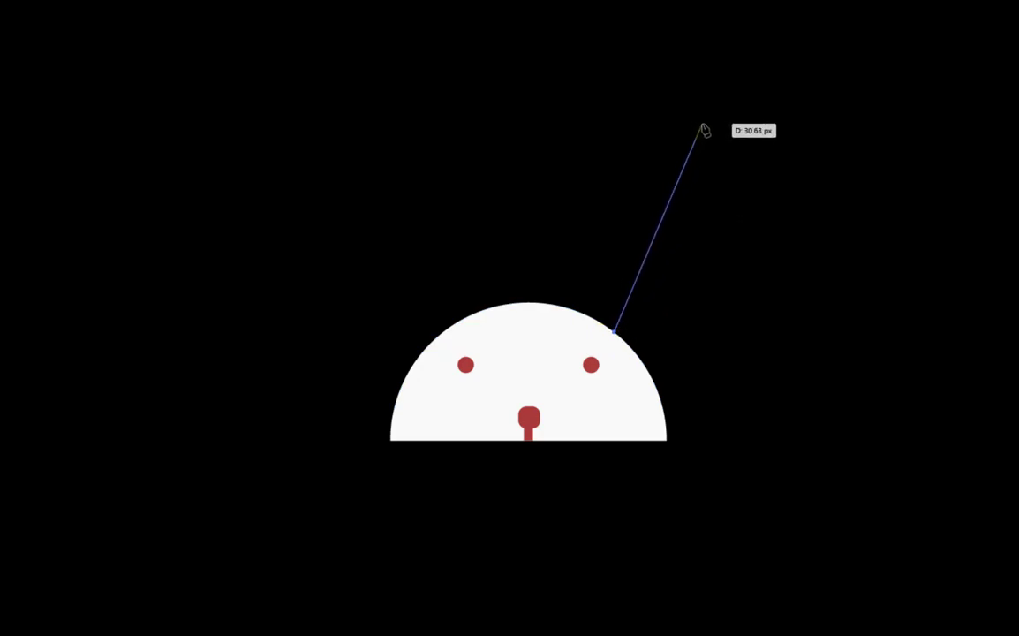
drag(731, 42, 645, 66)
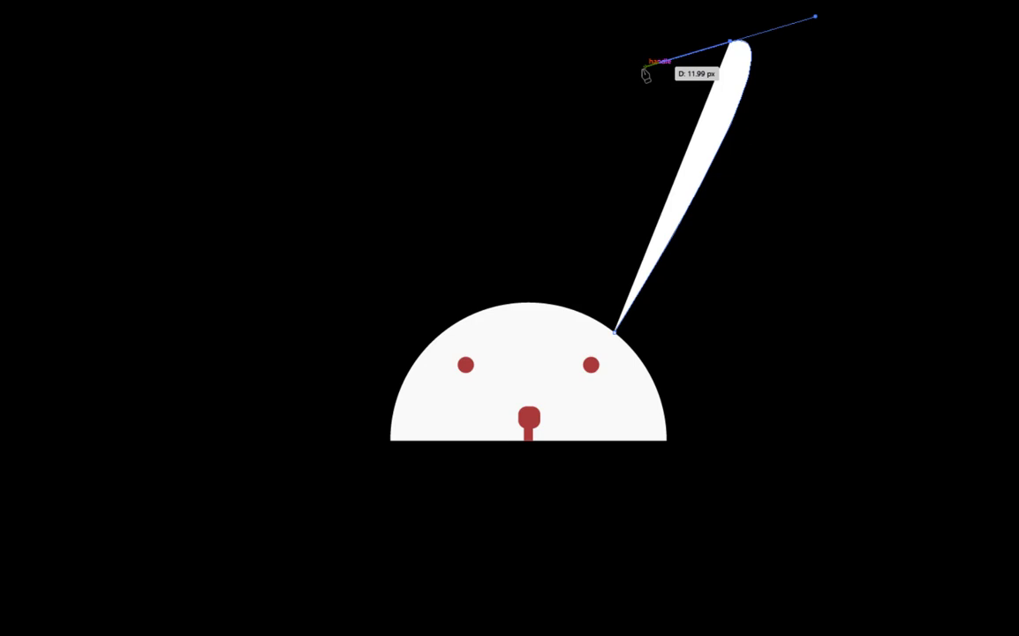
click(591, 324)
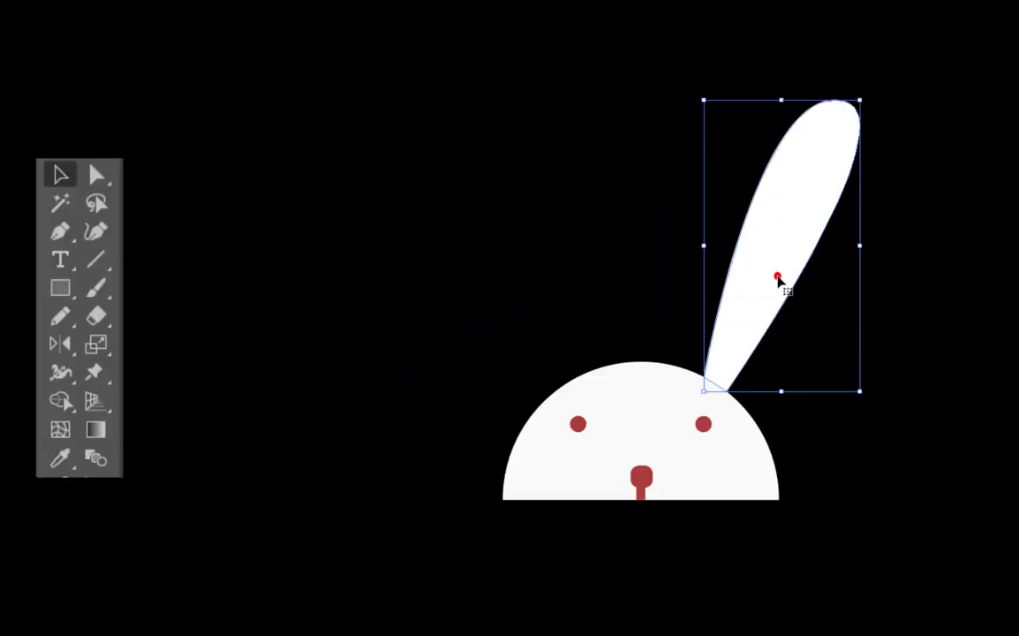
click(51, 342)
Reflect a copy of the ear at a -90° angle and nudge it left onto the head.
mouse_move(63, 343)
mouse_down()
mouse_move(122, 355)
mouse_move(130, 372)
mouse_up()
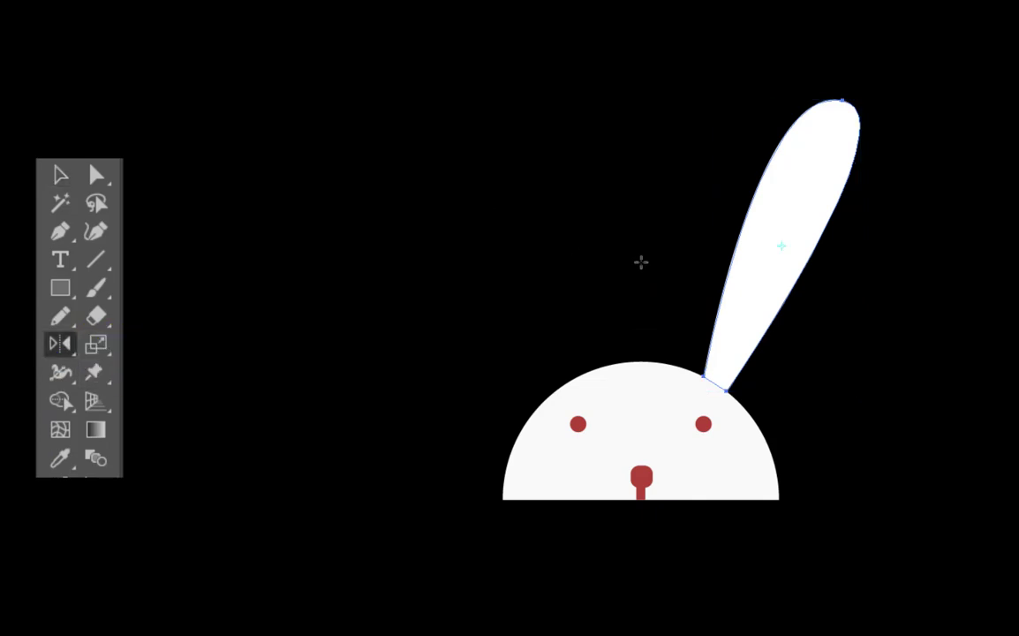
key(Tab)
drag(741, 258, 777, 245)
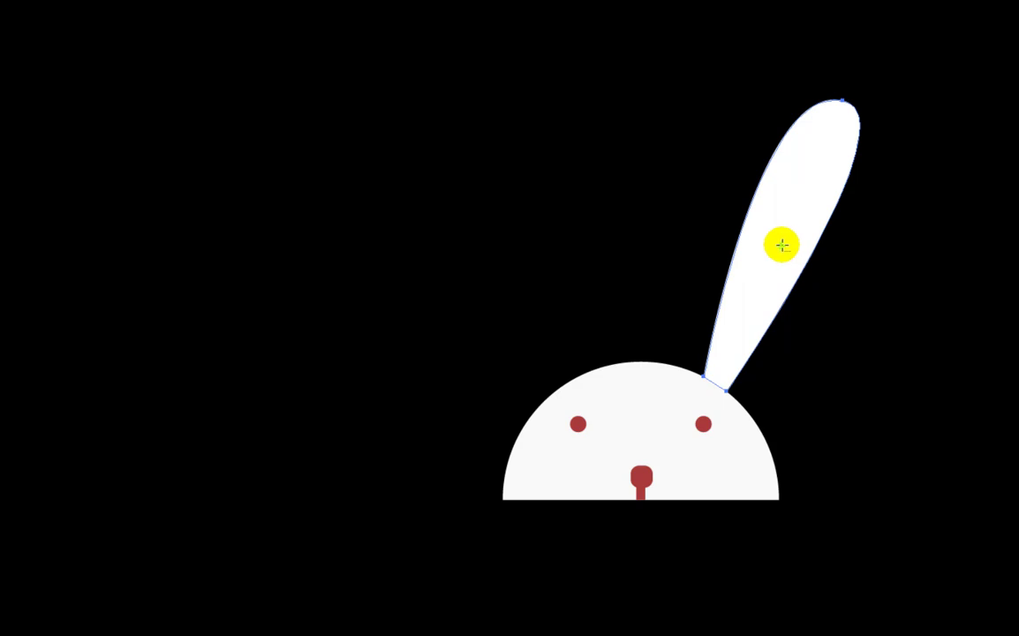
alt+click(781, 245)
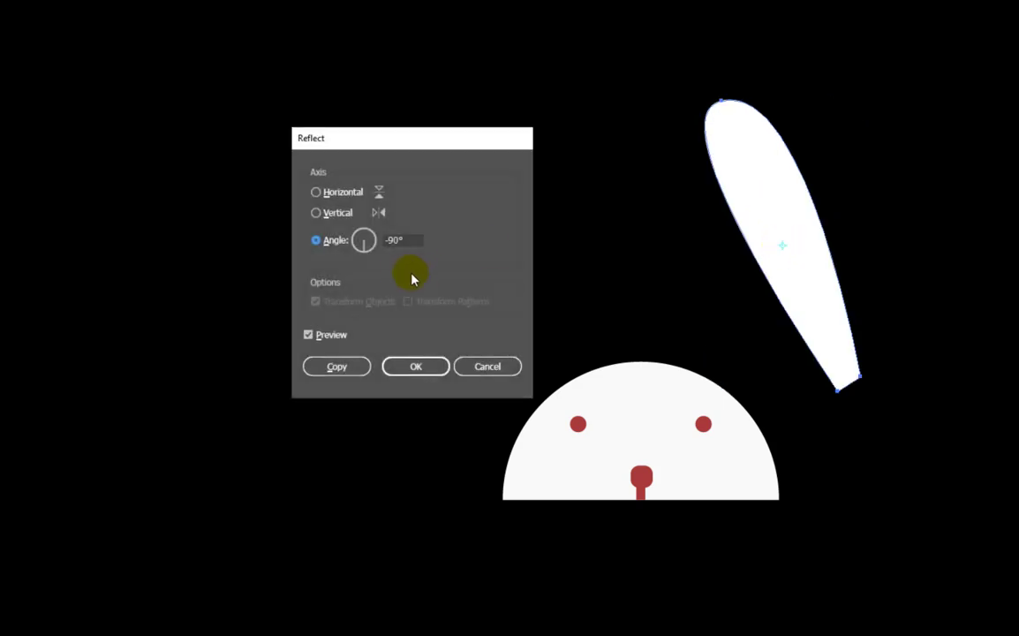
click(328, 247)
drag(415, 240, 383, 244)
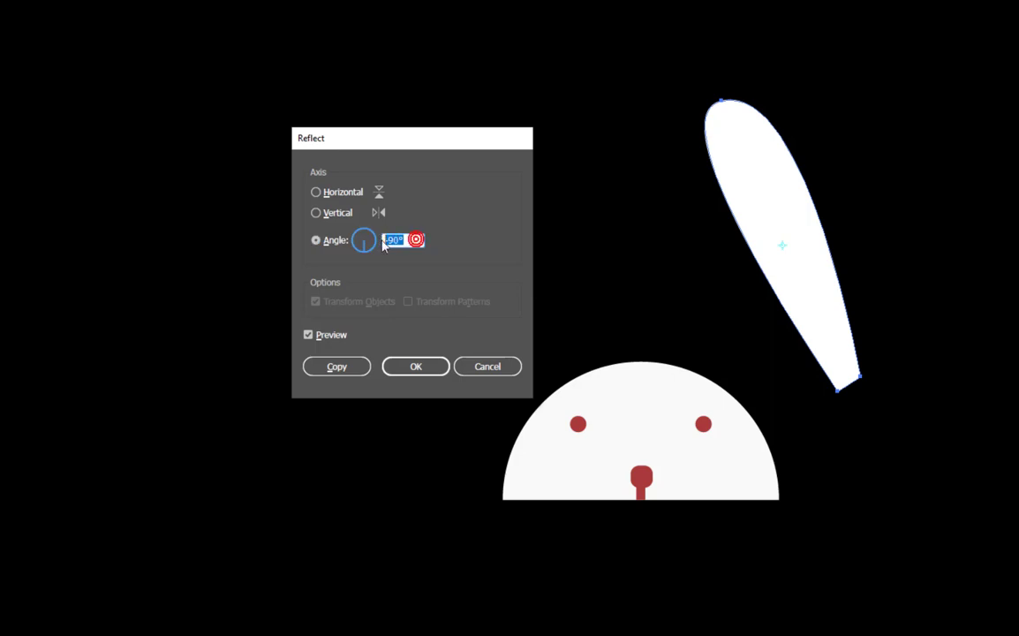
text(-9)
click(332, 334)
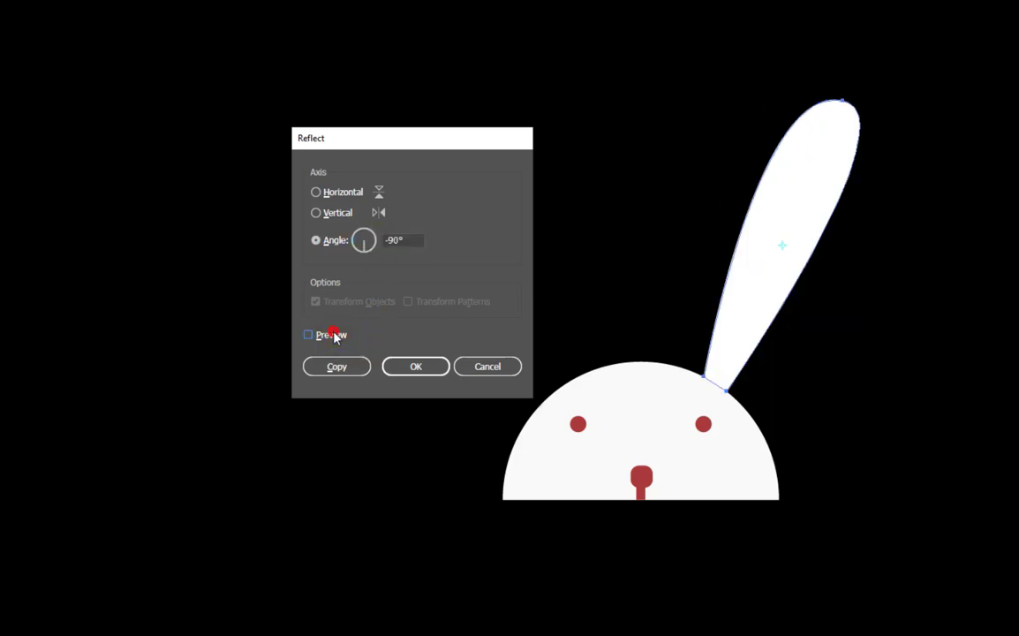
click(333, 336)
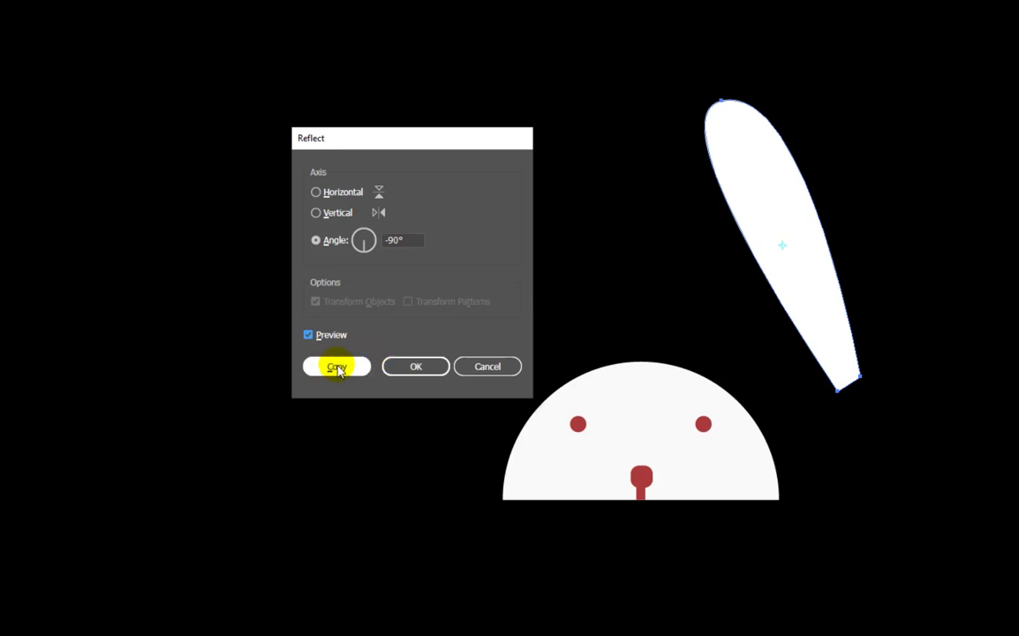
click(339, 364)
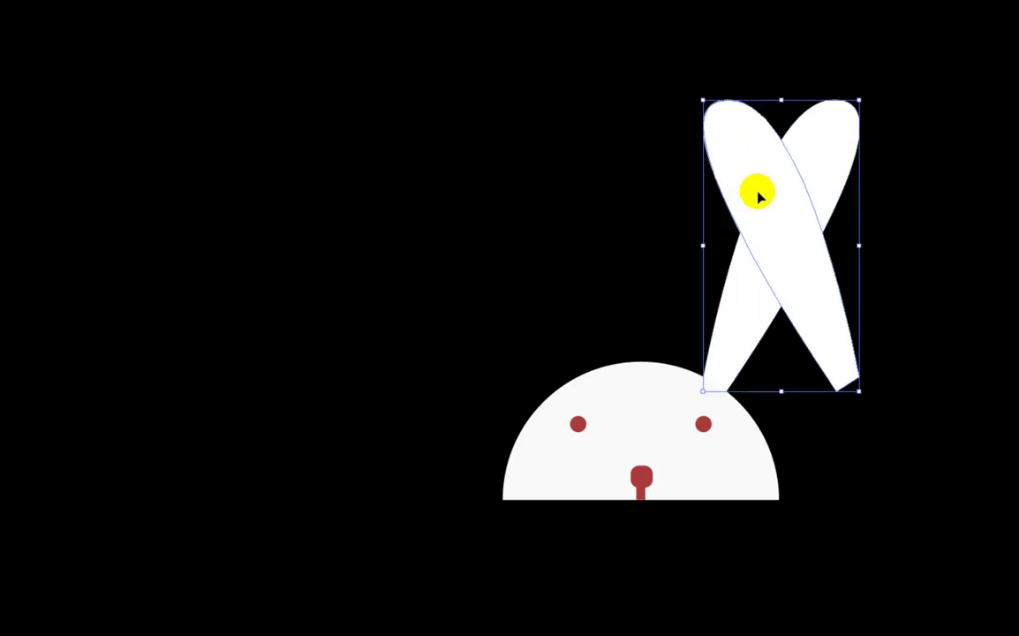
key(Left)
key(Left)
key(Left)
key(Left)
key(Left)
key(Left)
key(Left)
key(Left)
key(Left)
key(Left)
key(Left)
key(Left)
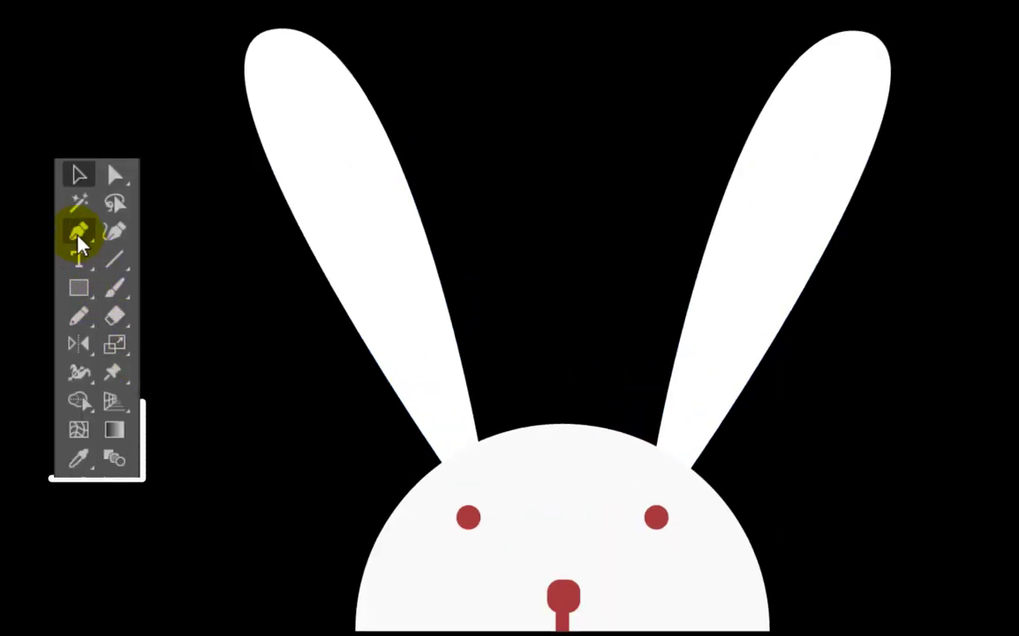
Draw a slim closed inner-ear shape inside the left ear and fill it gray.
click(78, 233)
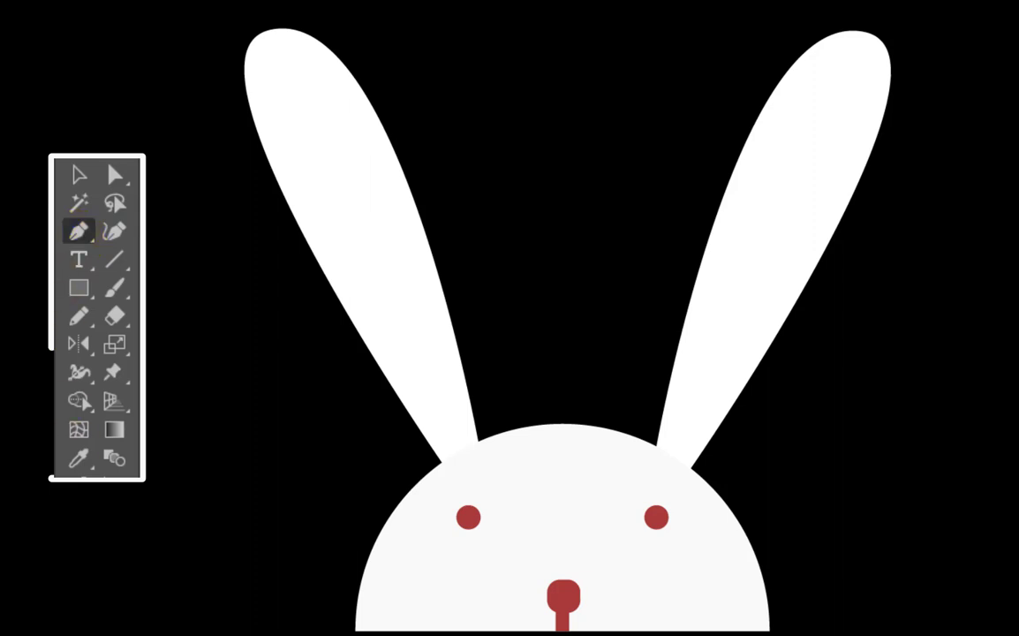
click(288, 61)
drag(289, 67, 395, 283)
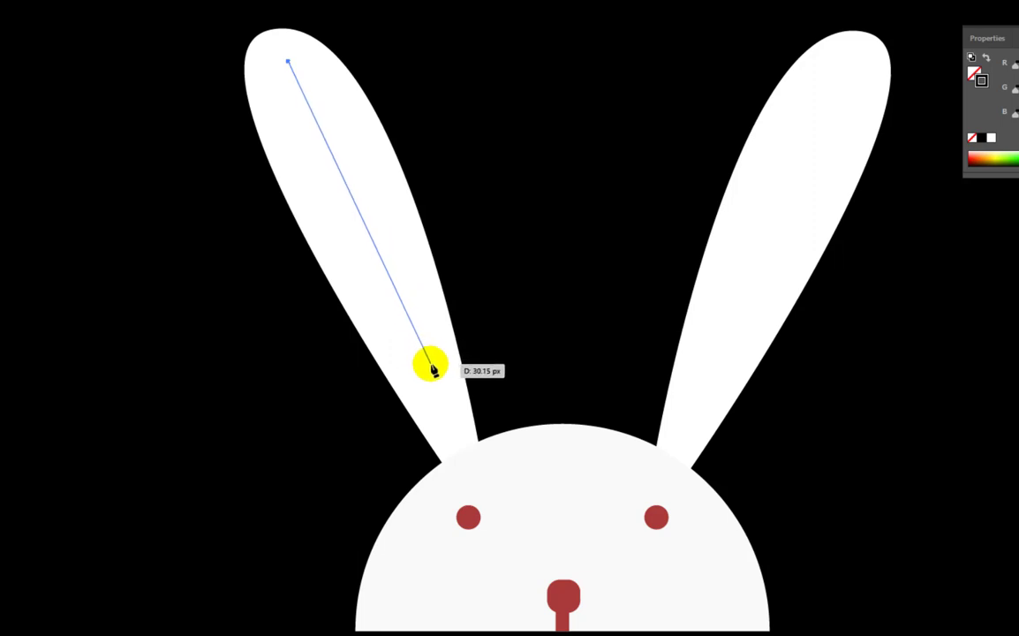
mouse_move(435, 376)
mouse_down()
mouse_move(291, 113)
mouse_move(292, 88)
mouse_move(321, 96)
mouse_up()
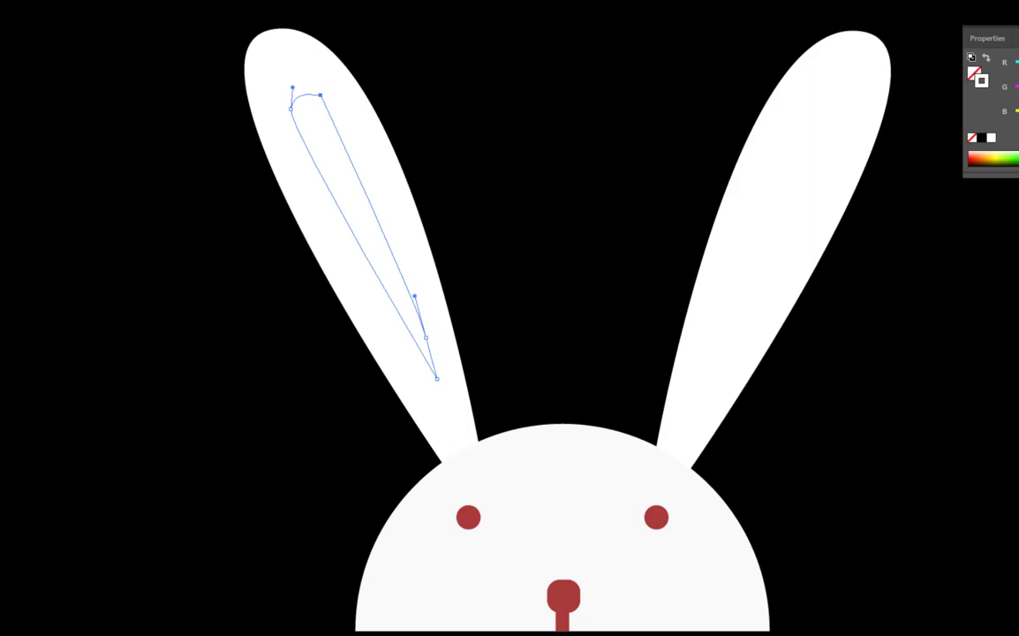
click(845, 216)
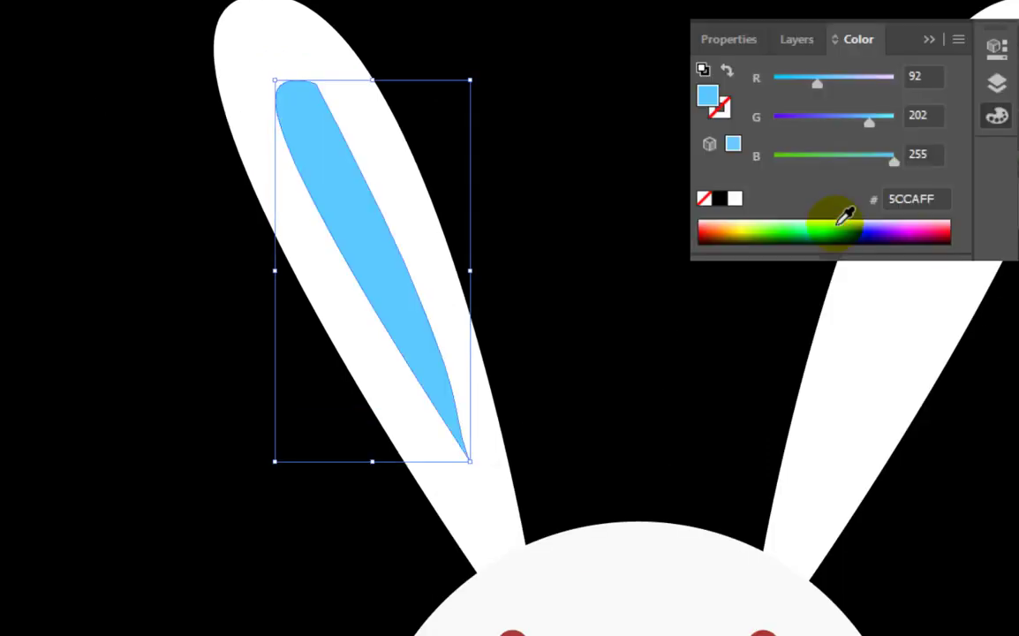
click(883, 227)
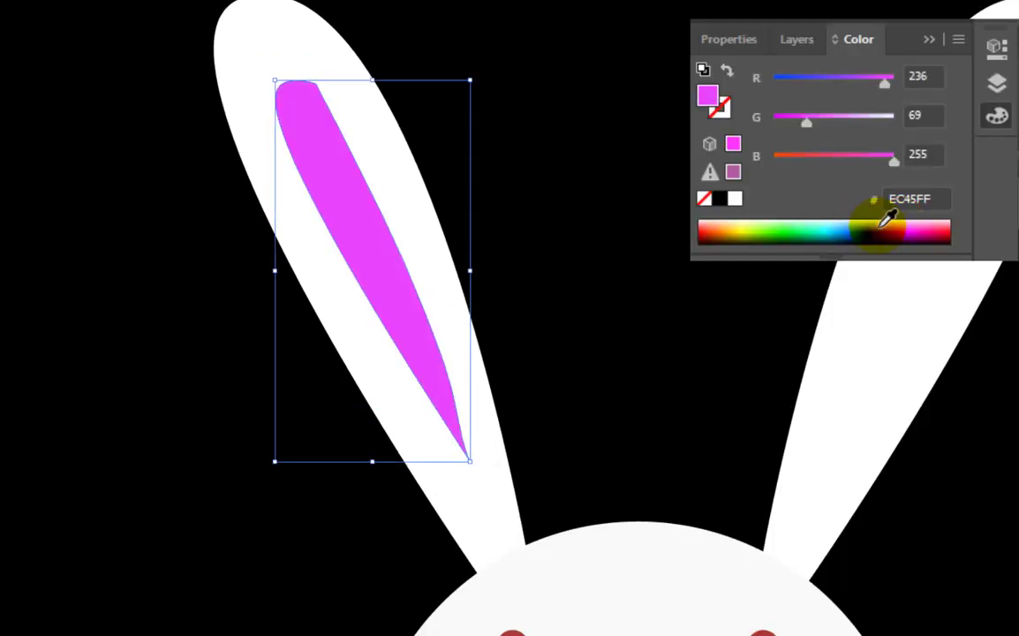
click(35, 78)
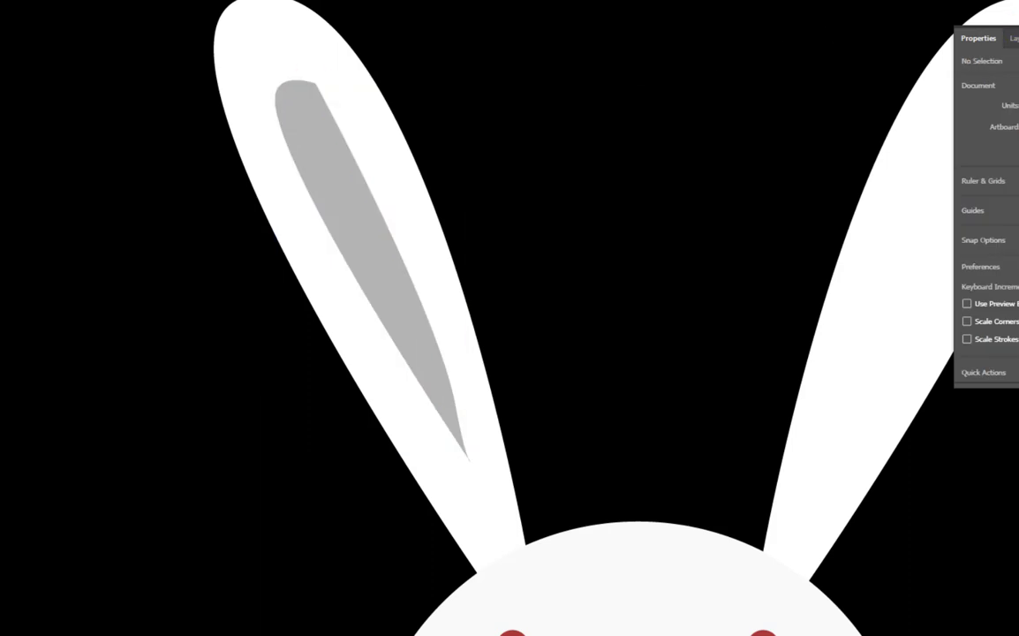
key(Tab)
Make a reflected copy of the gray inner ear at a -90° angle.
scroll(616, 131, down, 2)
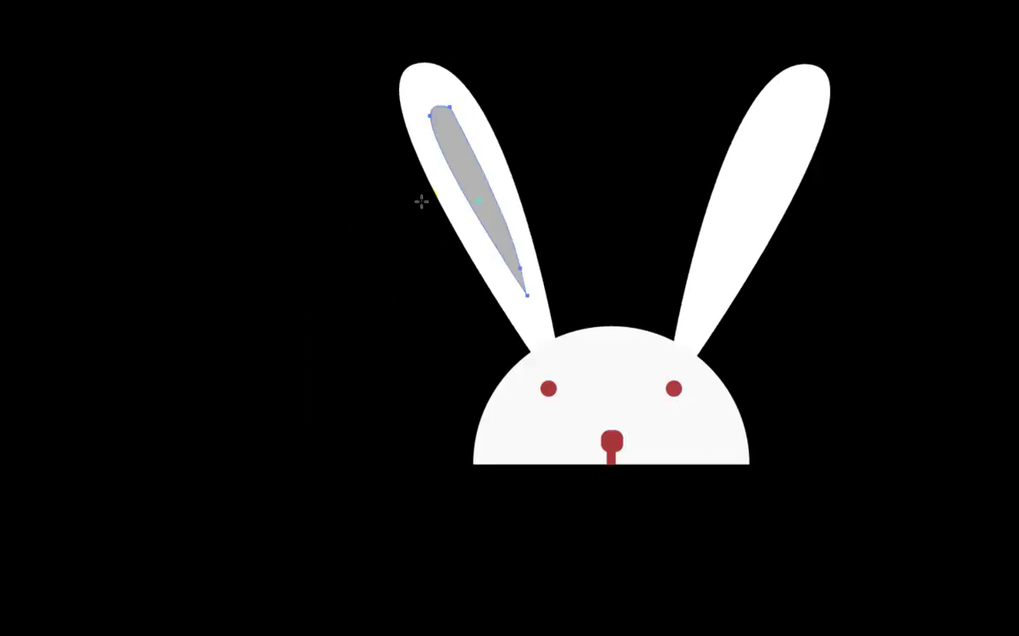
click(477, 201)
alt+click(478, 202)
drag(459, 147, 896, 253)
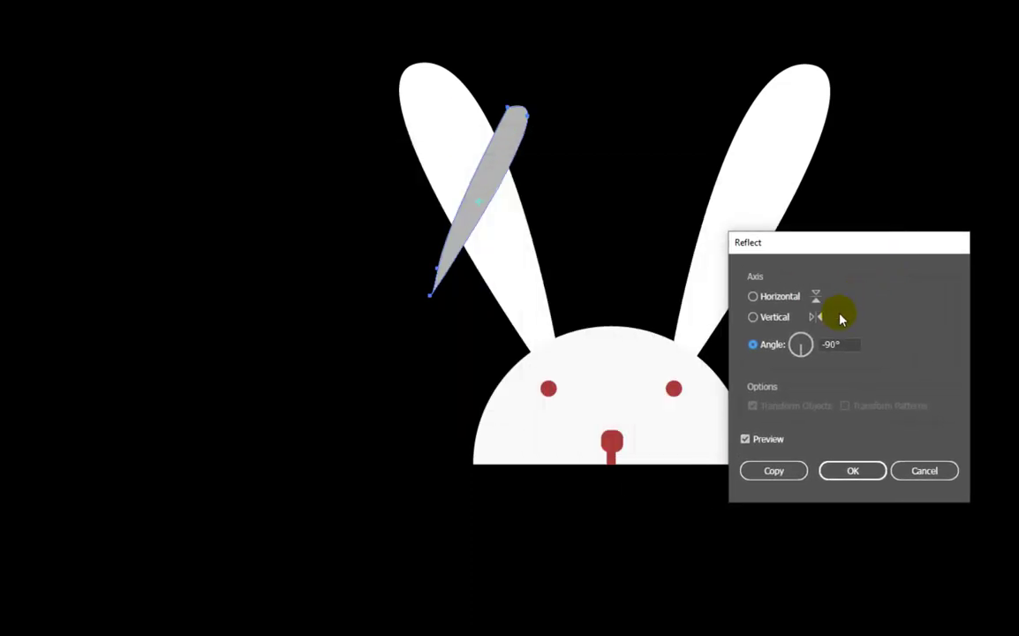
double_click(835, 344)
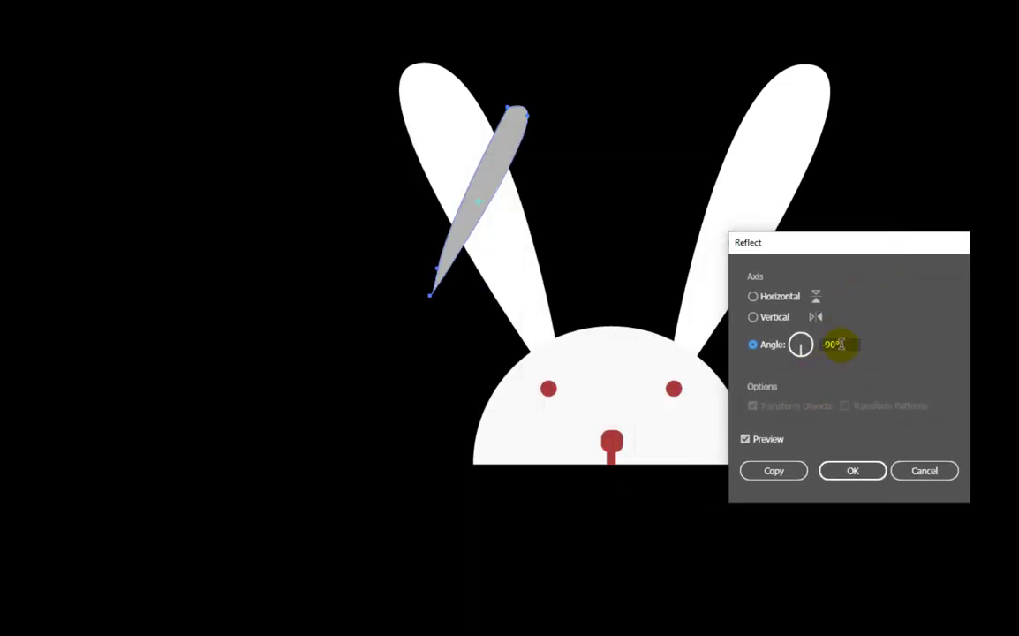
click(768, 440)
click(773, 474)
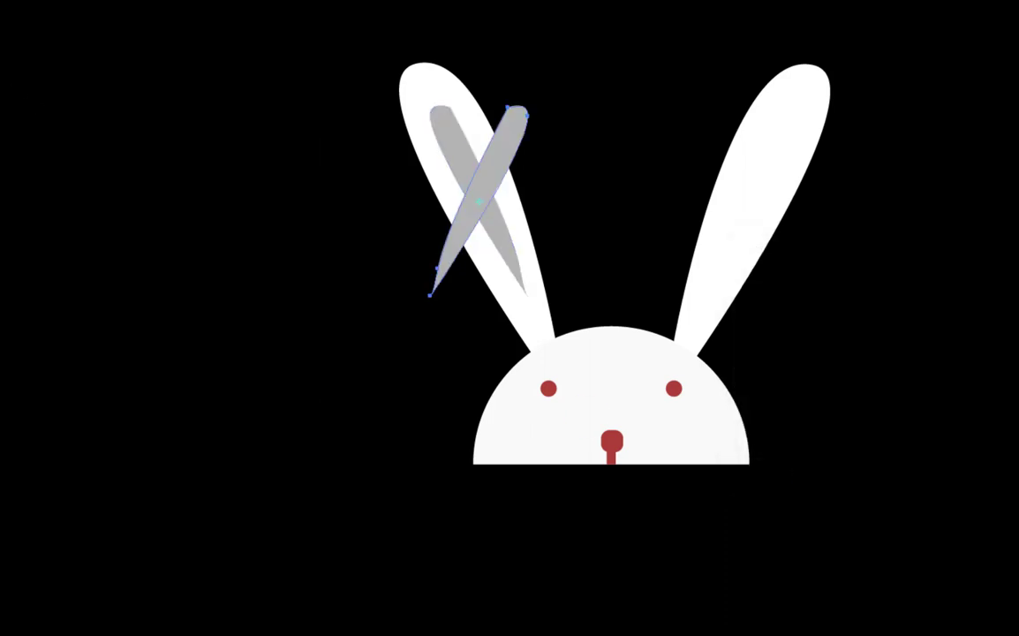
Nudge the inner-ear copy with Shift+arrow keys until it sits inside the right ear.
key(shift+Right)
key(shift+Right)
key(shift+Right)
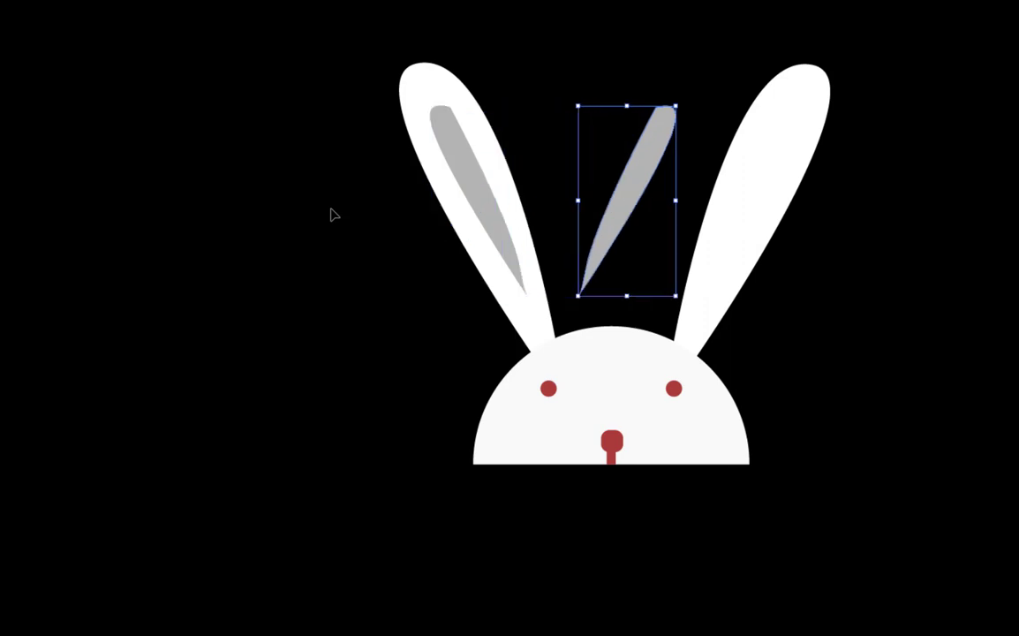
key(shift+Right)
key(shift+Right)
key(shift+Right)
key(shift+Left)
key(shift+Left)
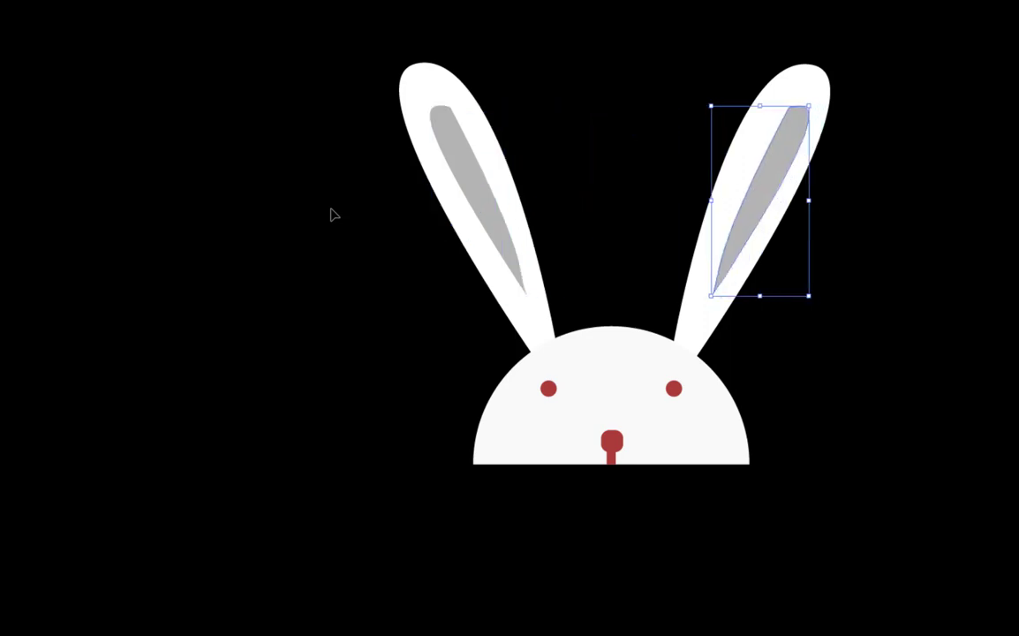